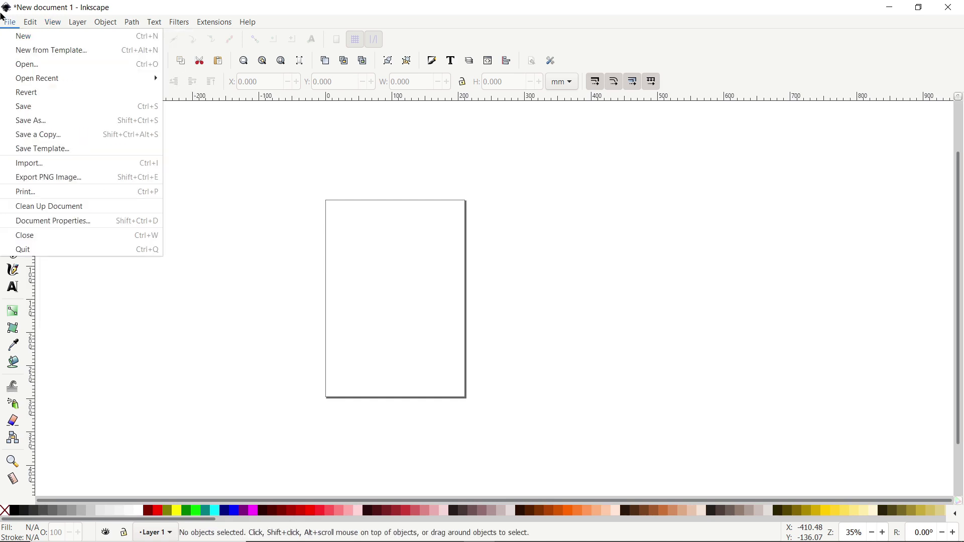
Set the document's display units and its custom page size units to pixels
left_click(87, 222)
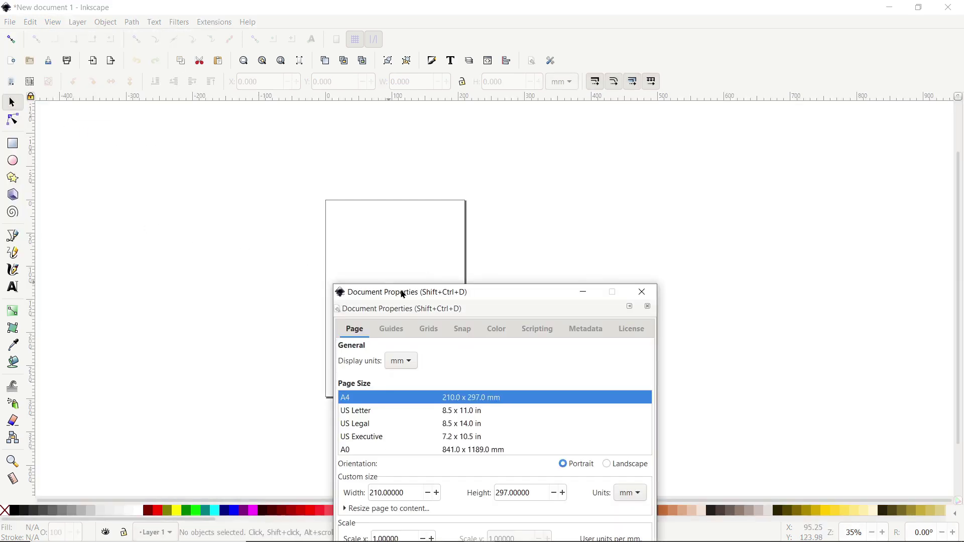
left_click_drag(402, 292, 333, 30)
left_click(339, 107)
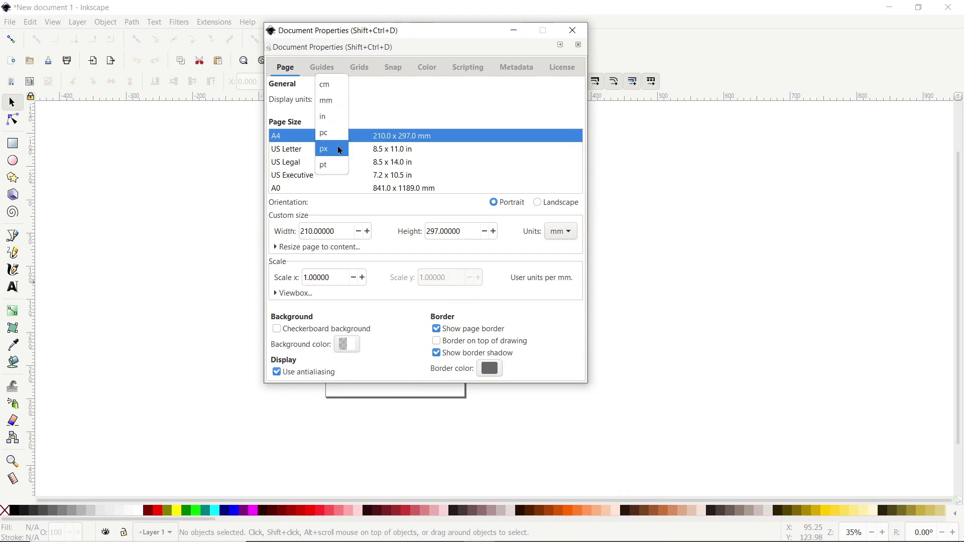
left_click(338, 147)
left_click(561, 240)
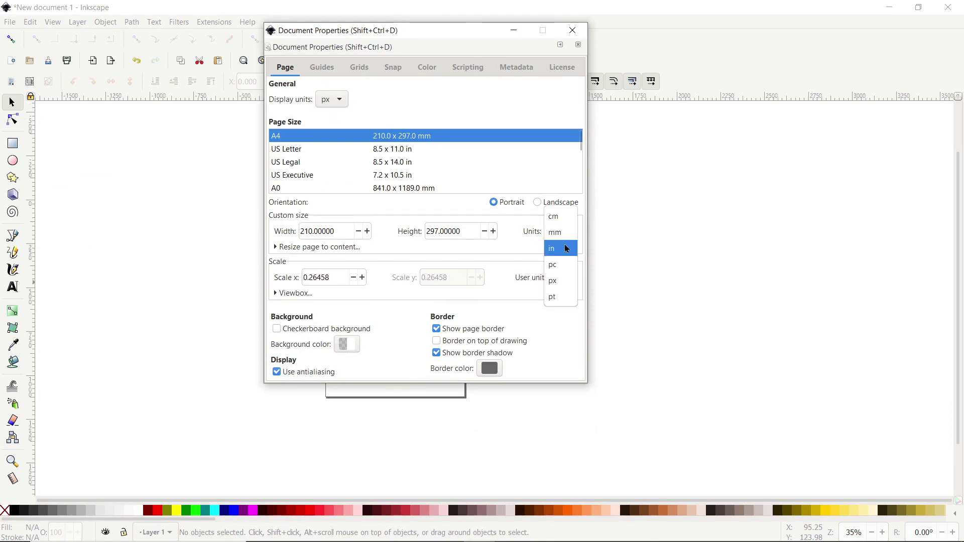
left_click(561, 280)
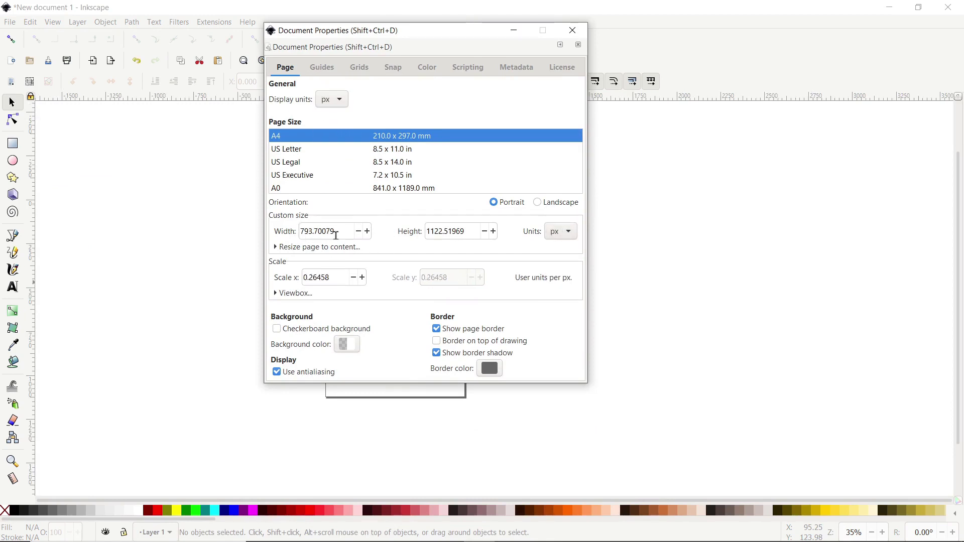
Set the custom page size to 1920 px wide and 1080 px high, and close the document properties
double_click(332, 232)
type("1920")
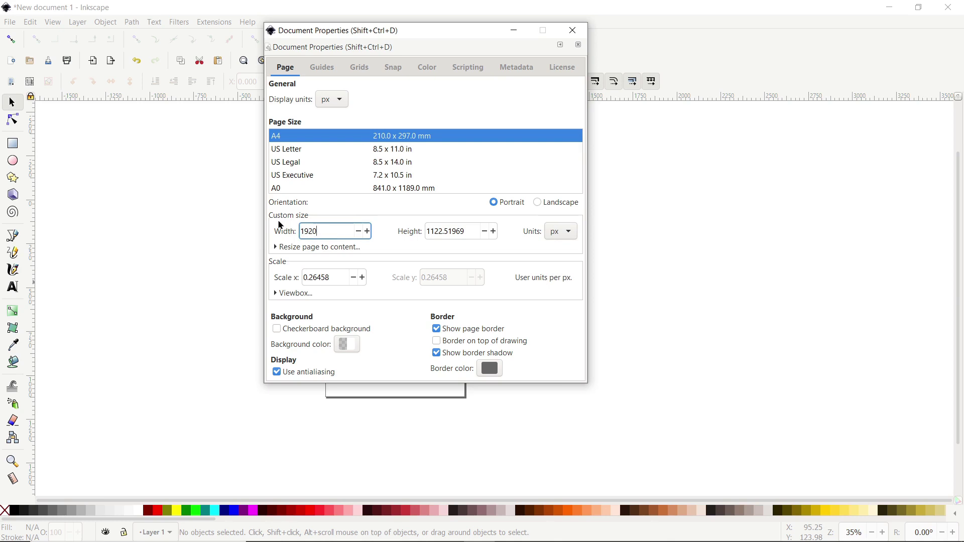
double_click(459, 232)
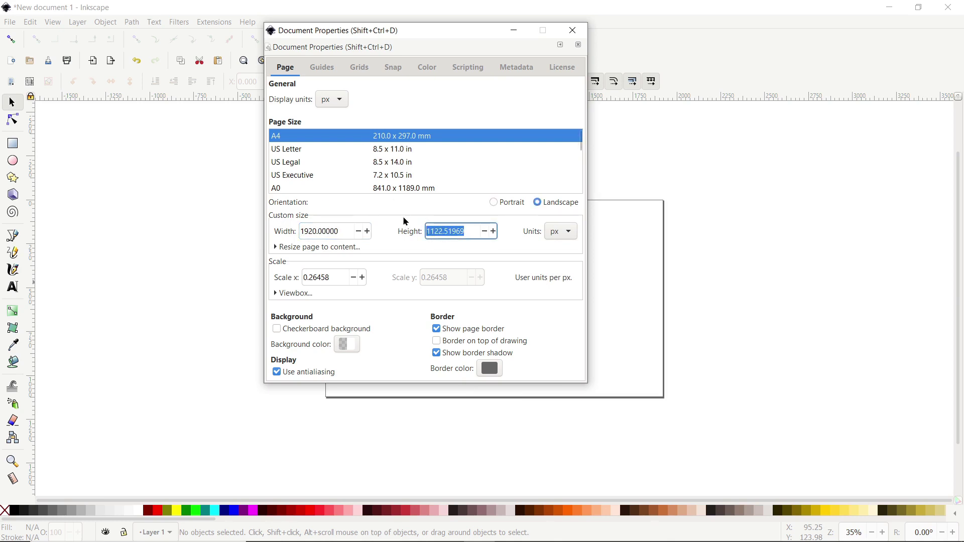
type("1080")
left_click(572, 31)
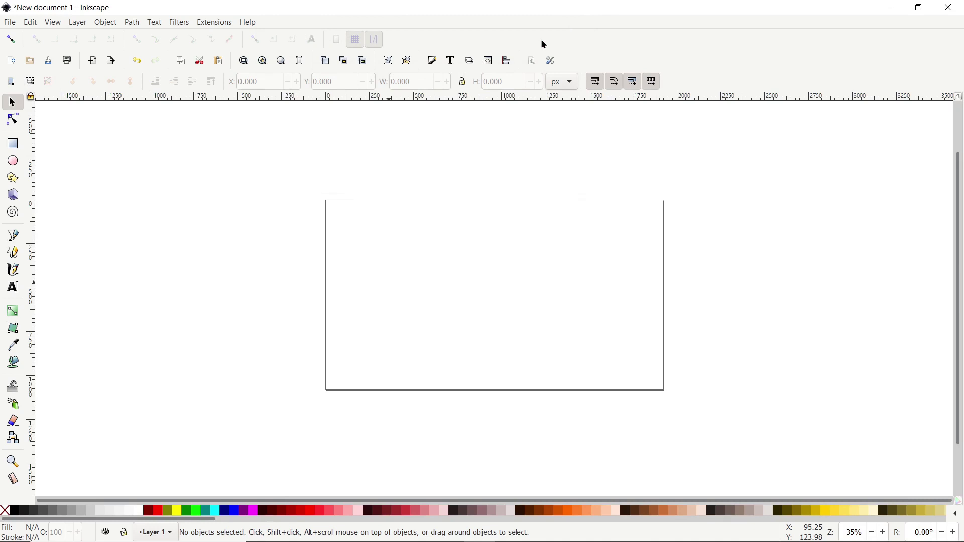
Open the Fill and Stroke and the Align and Distribute dialogs
left_click(438, 66)
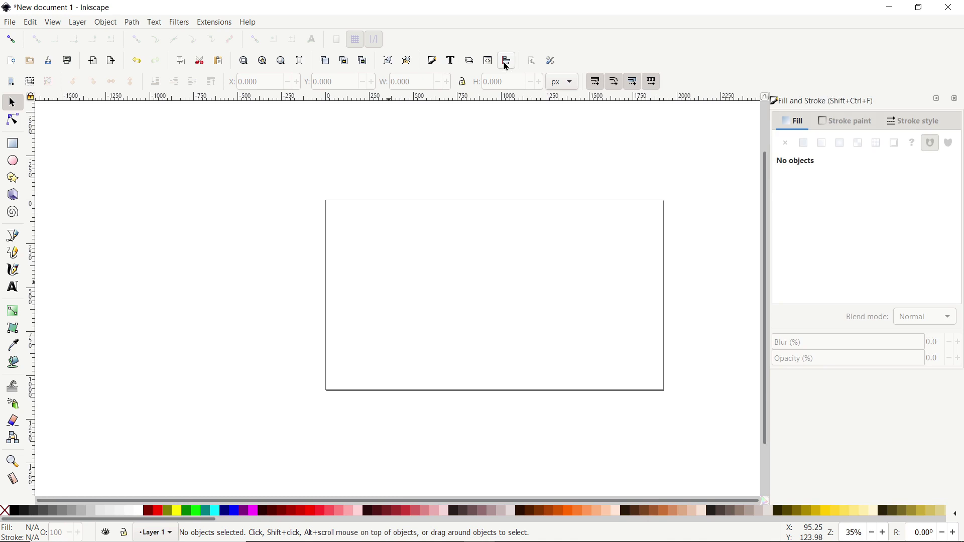
left_click(507, 61)
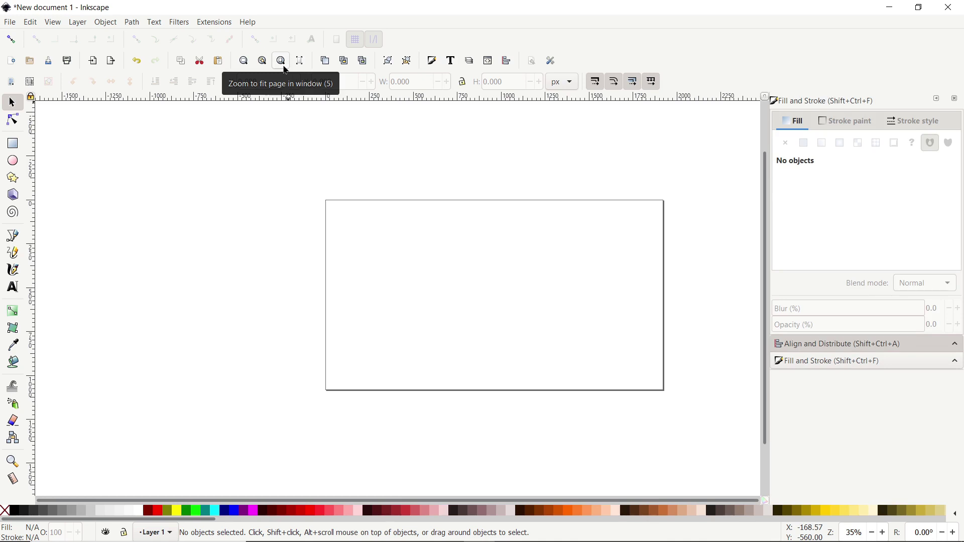
Draw a square of about 496 px per side on the page, left of its centre
left_click(281, 61)
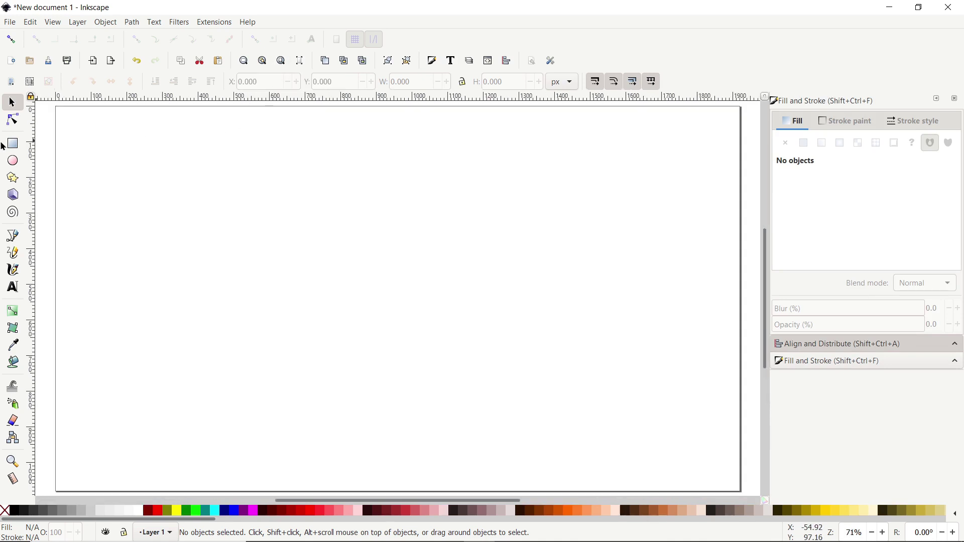
left_click(13, 145)
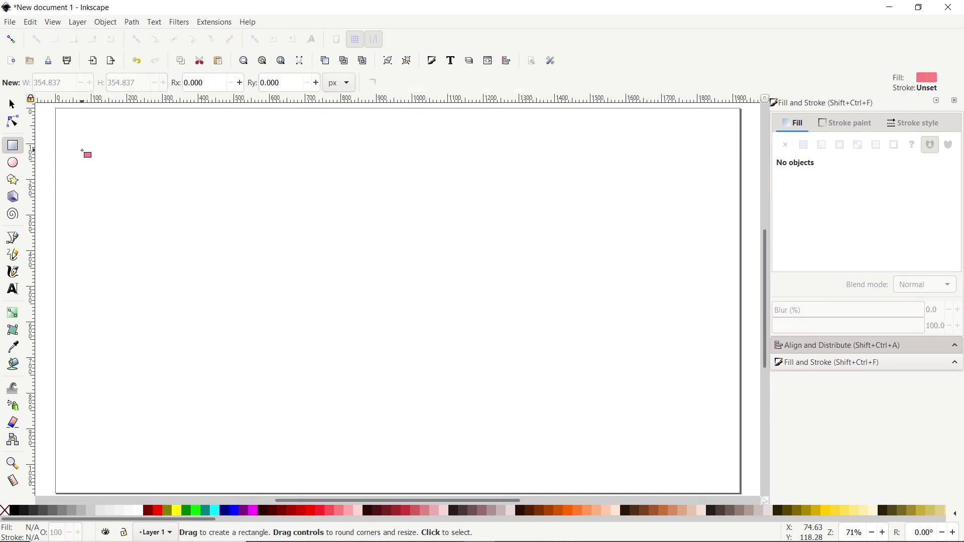
left_click(237, 178, "ctrl")
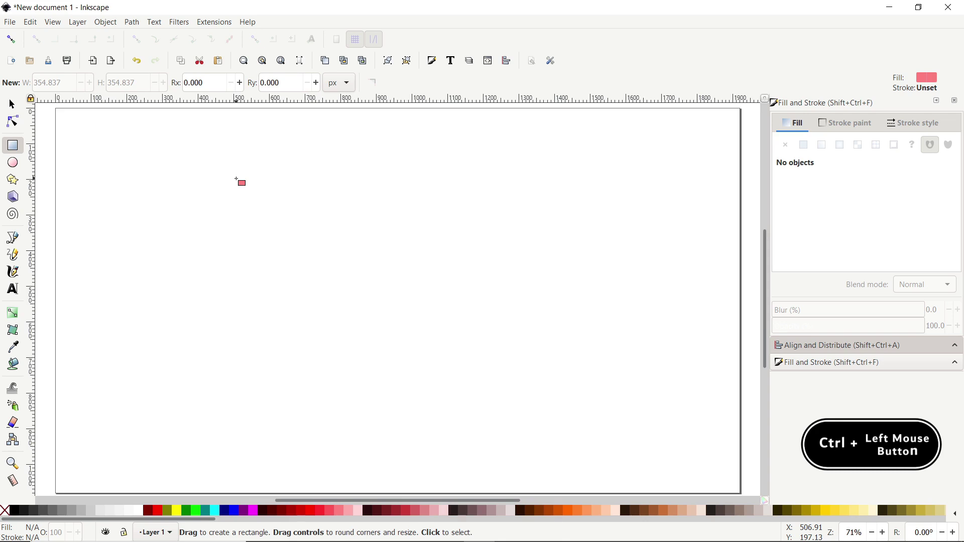
left_click_drag(236, 179, 422, 361)
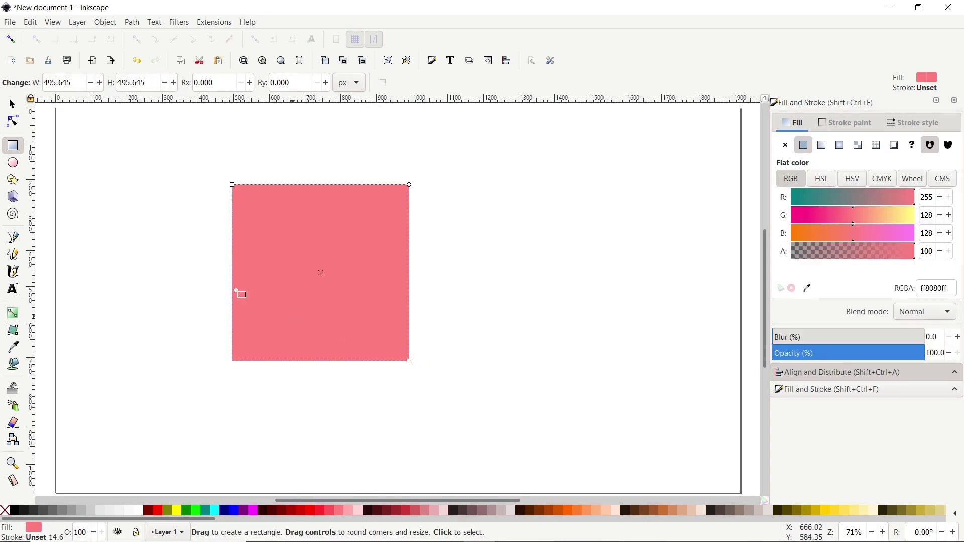
Remove the square's fill and give it a black stroke
left_click(11, 106)
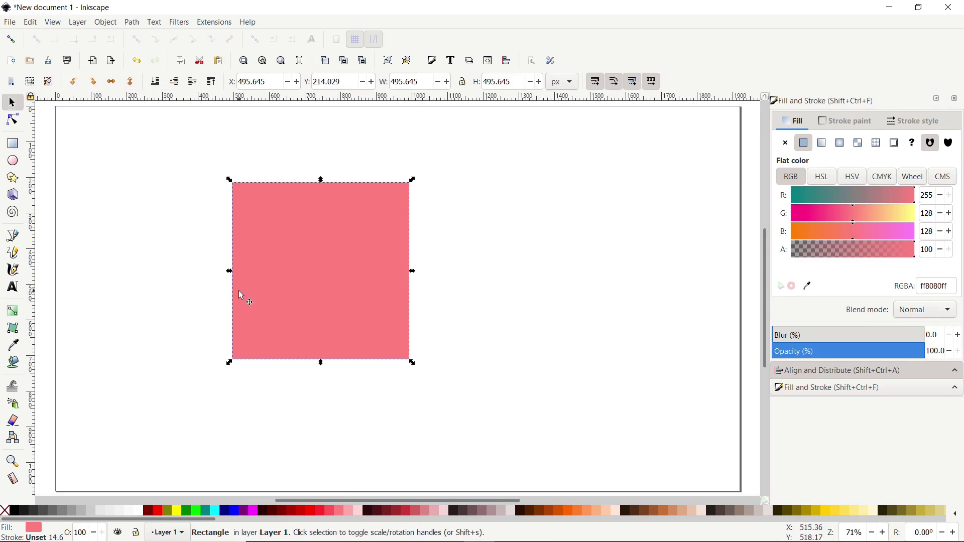
left_click(5, 511)
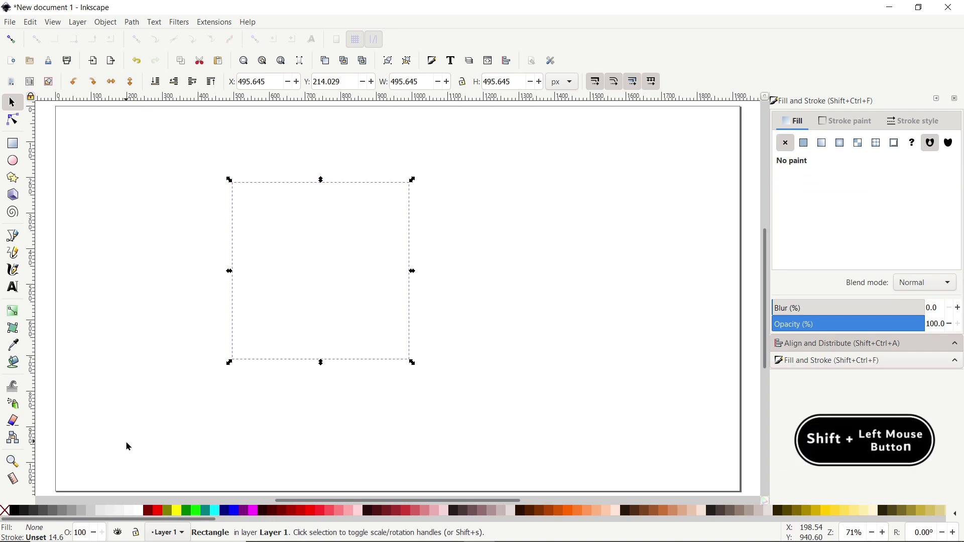
key("shift")
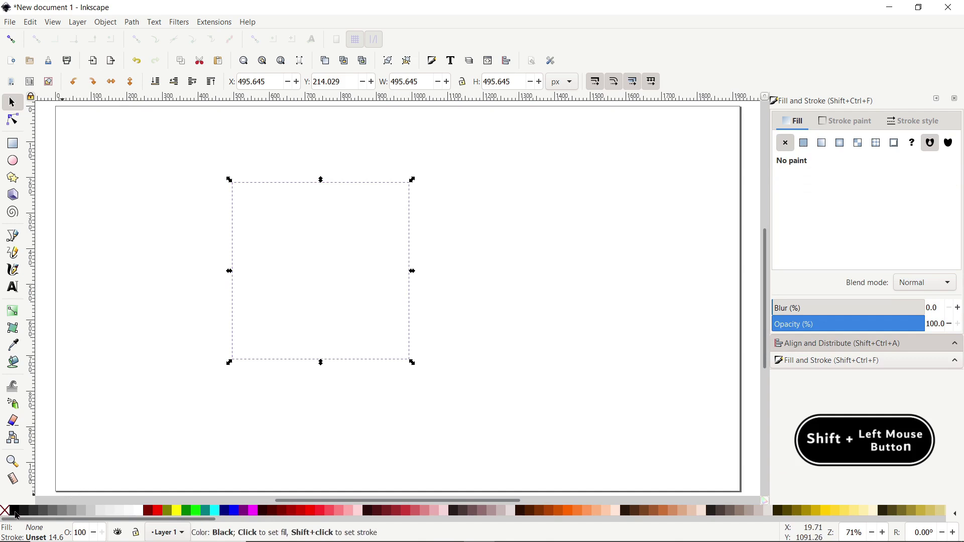
left_click(16, 515, "shift")
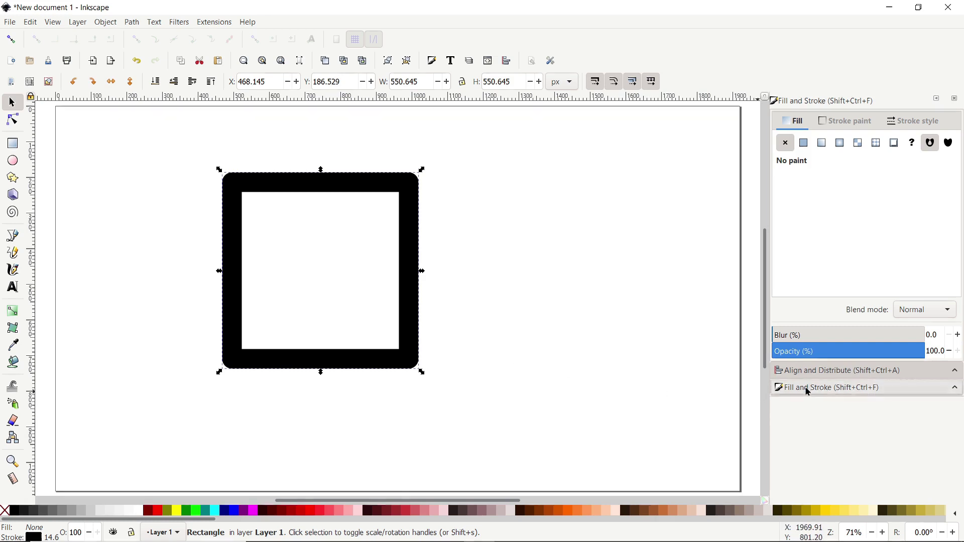
Set the square's stroke width to 3 px
left_click(913, 119)
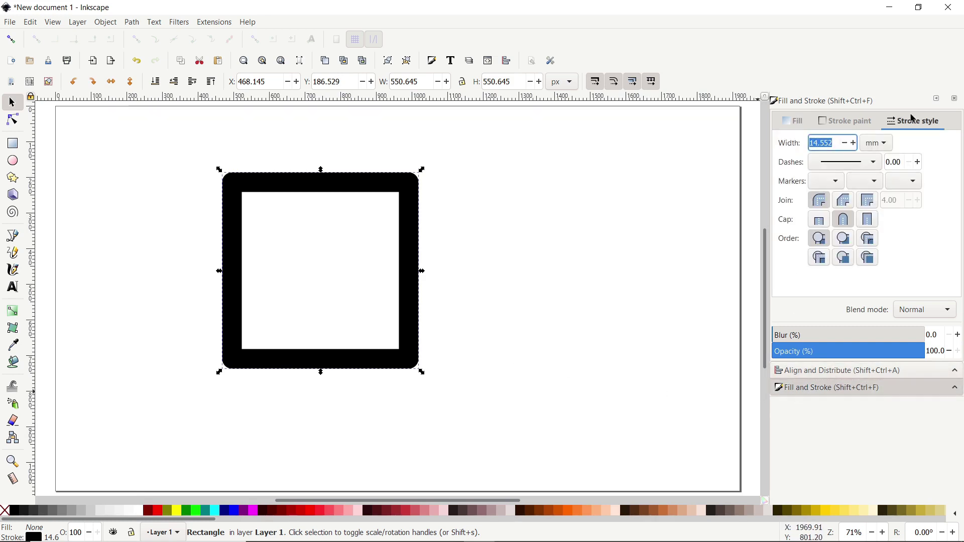
left_click(875, 144)
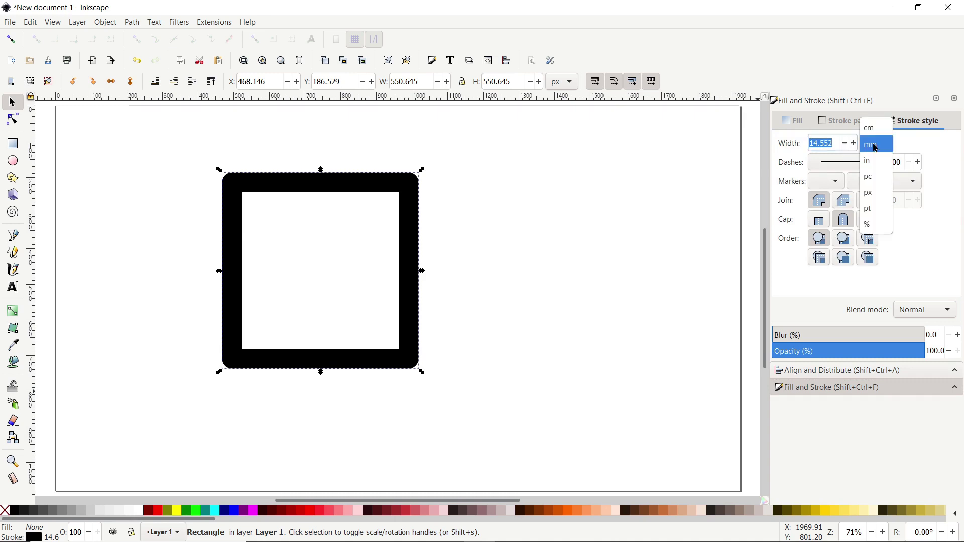
left_click(876, 193)
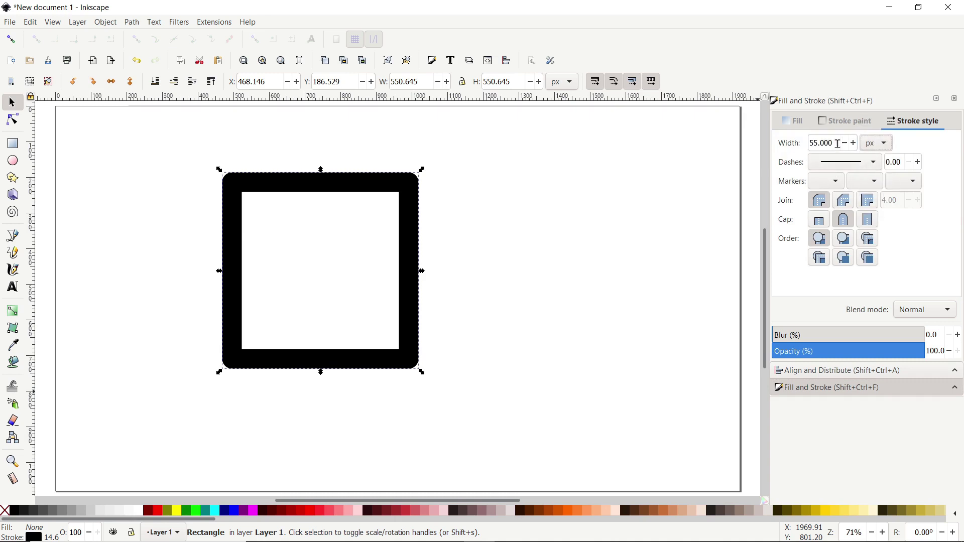
double_click(816, 146)
type("3")
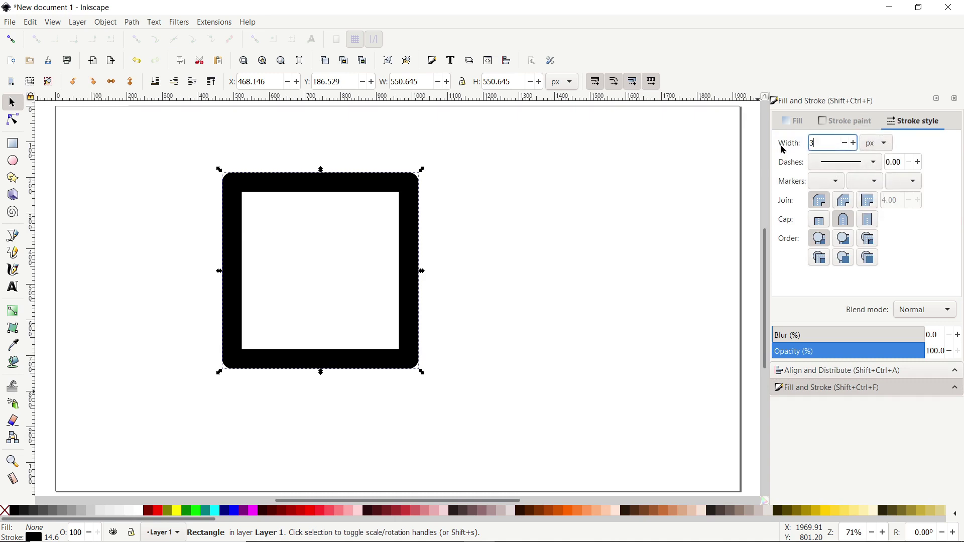
key("Return")
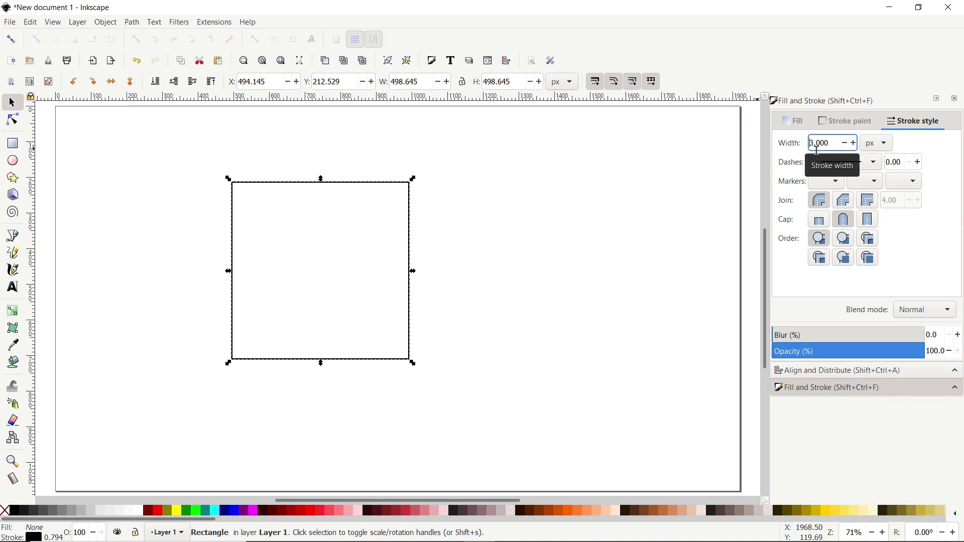
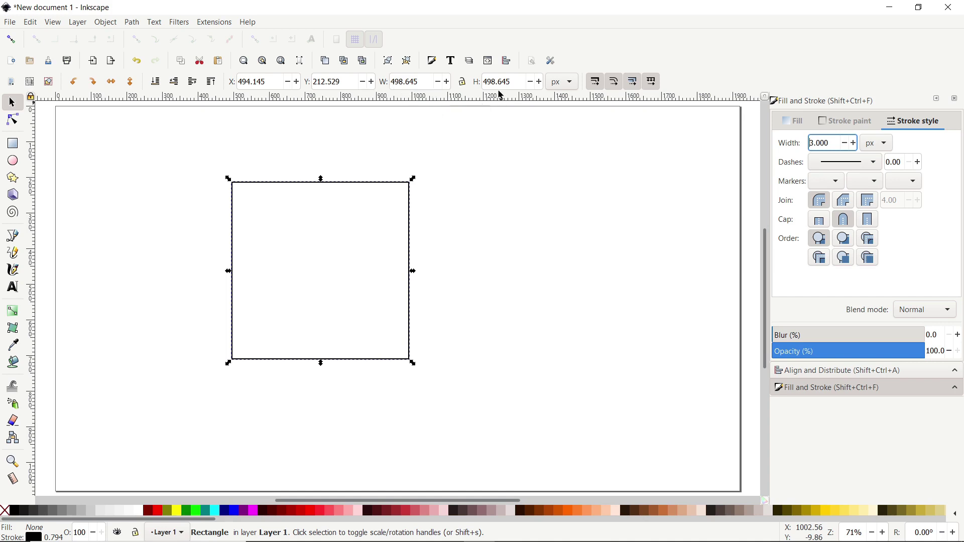
Resize the square to 550 px with its proportions locked and stroke width scaling turned off
left_click(595, 81)
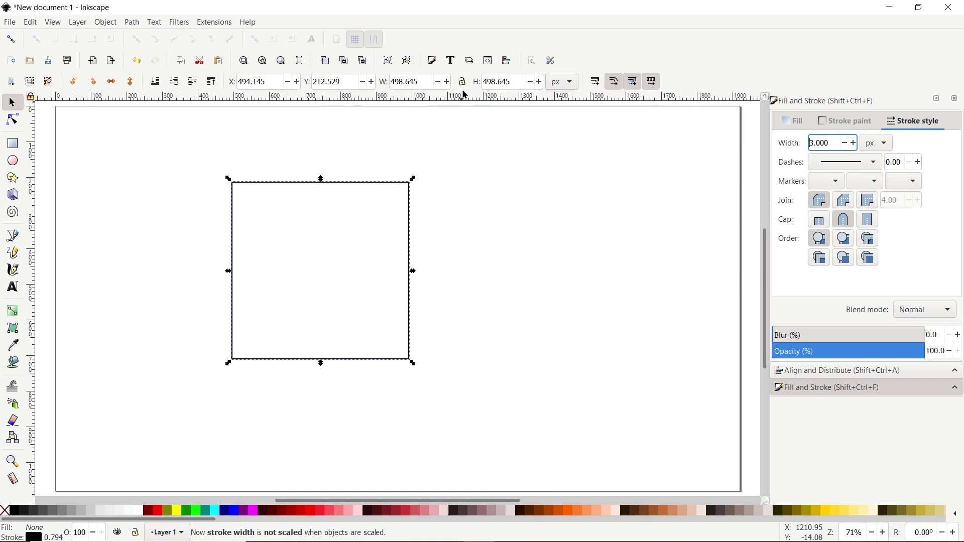
left_click(464, 85)
left_click(418, 83)
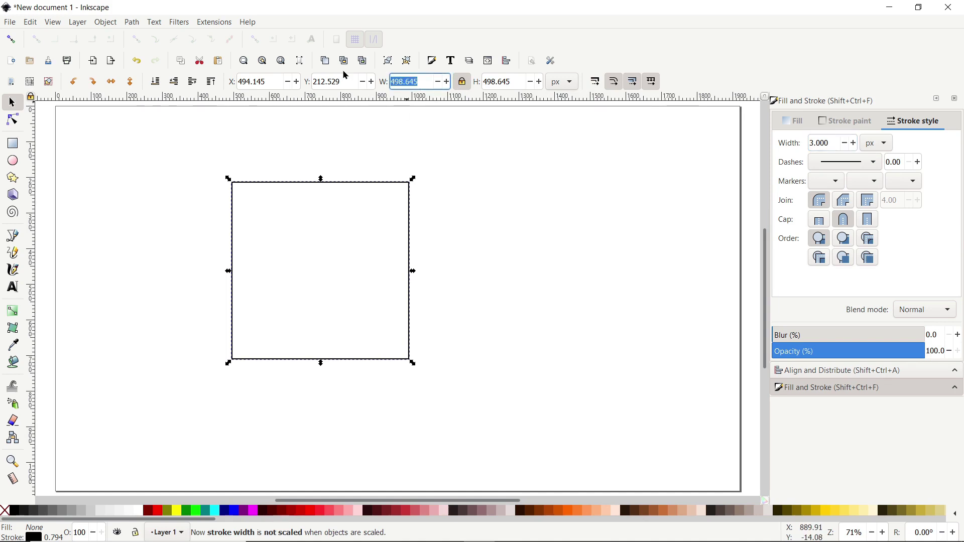
type("550")
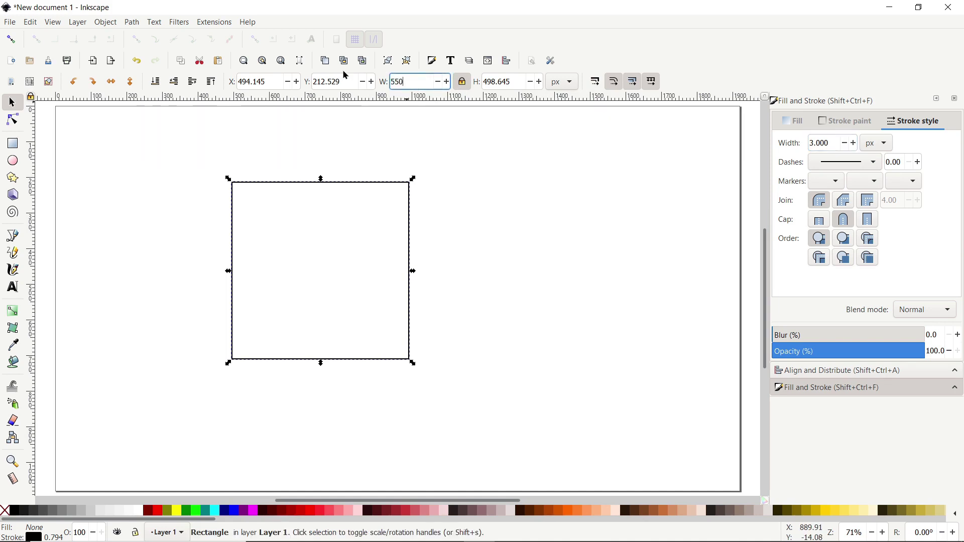
key("Return")
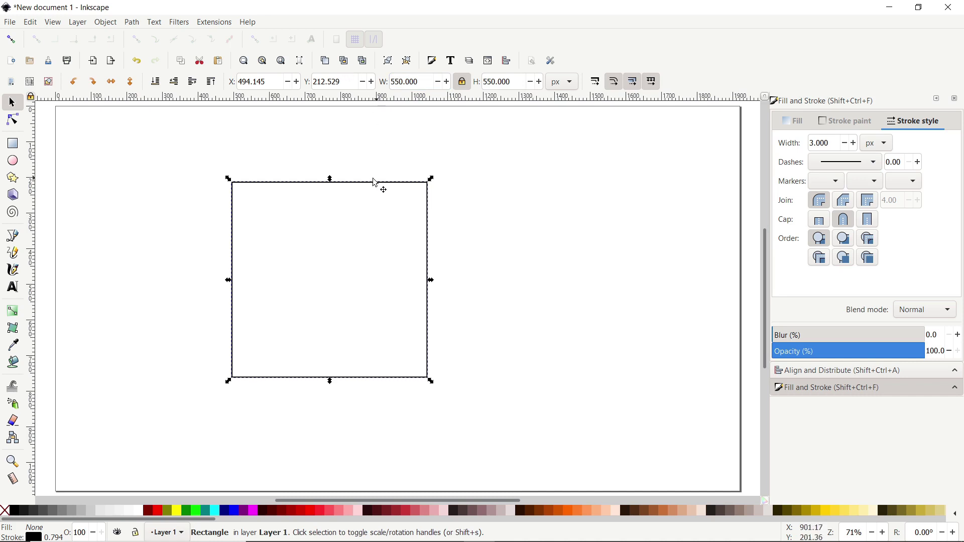
Duplicate the square and resize the copy to 300 px with locked proportions
right_click(369, 187)
left_click(420, 264)
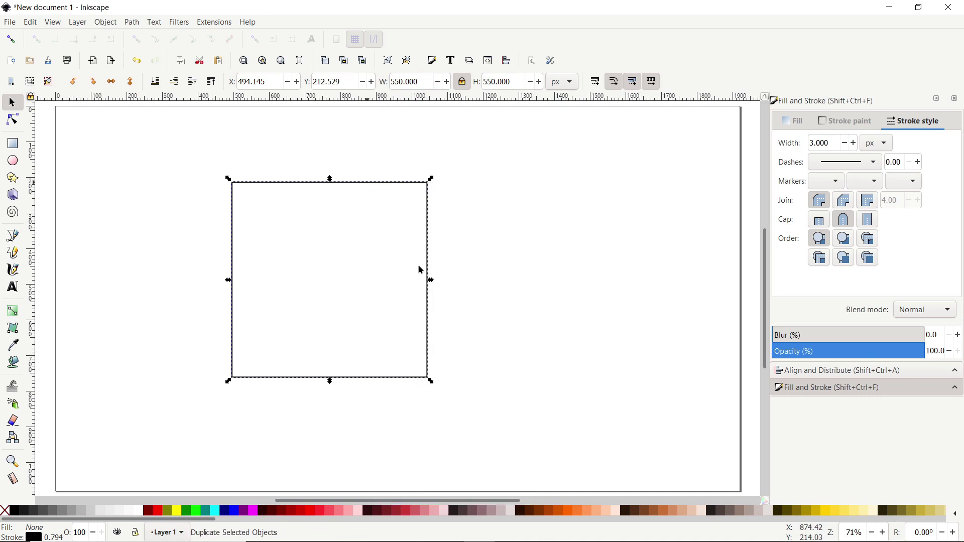
triple_click(422, 82)
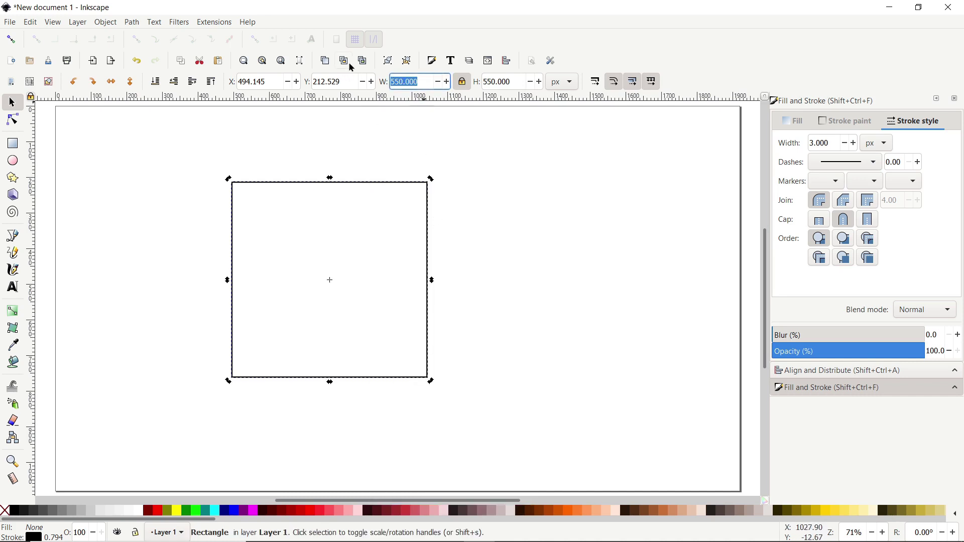
type("300")
key("Return")
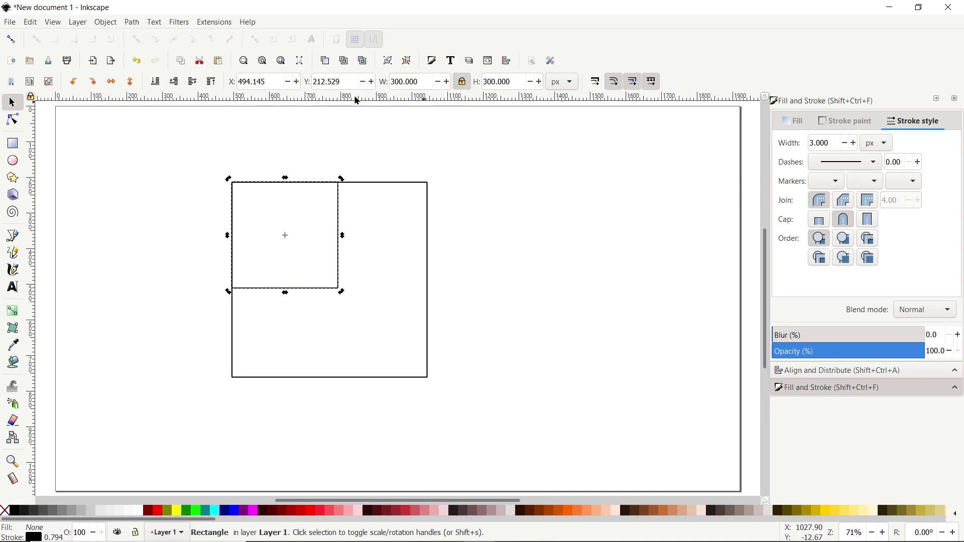
Centre both squares on the page horizontally and vertically, aligned relative to the page
left_click_drag(204, 146, 552, 421)
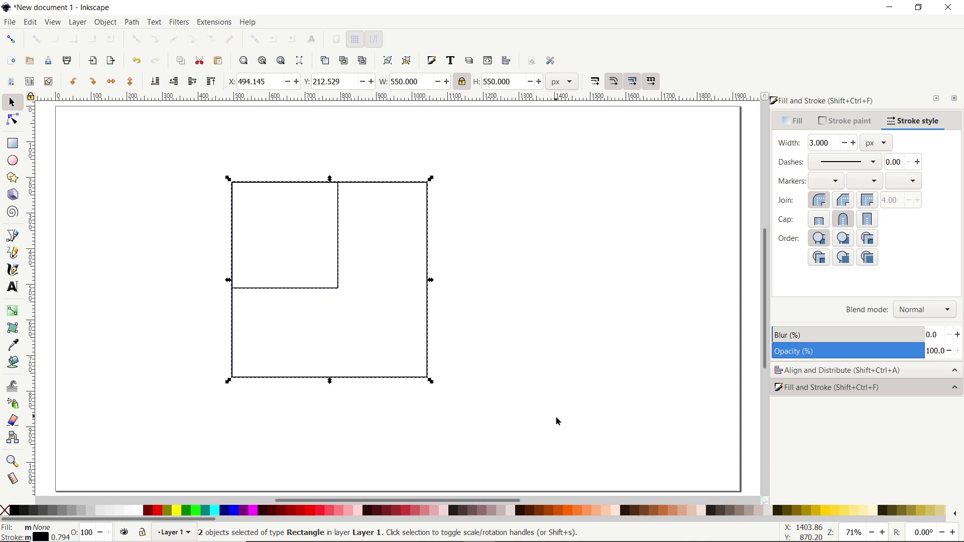
left_click(821, 371)
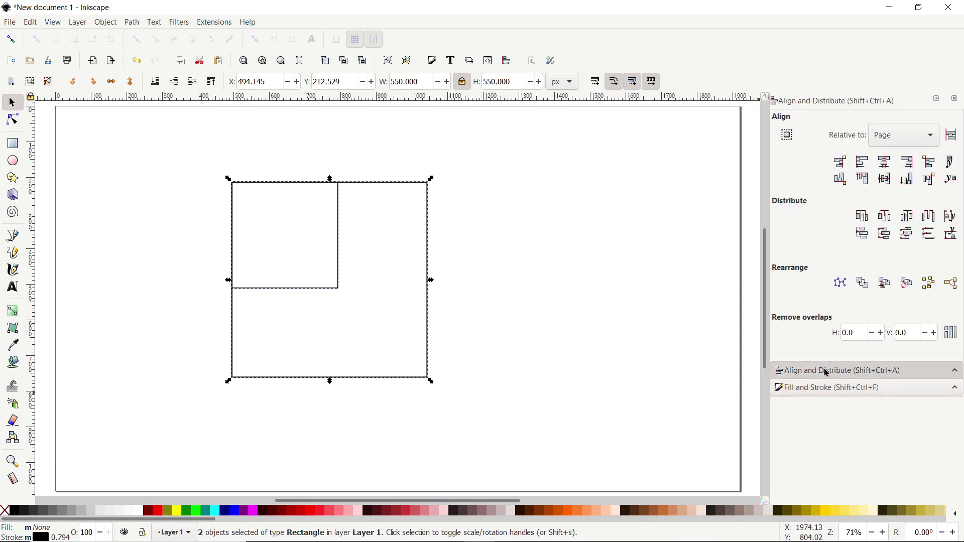
left_click(923, 140)
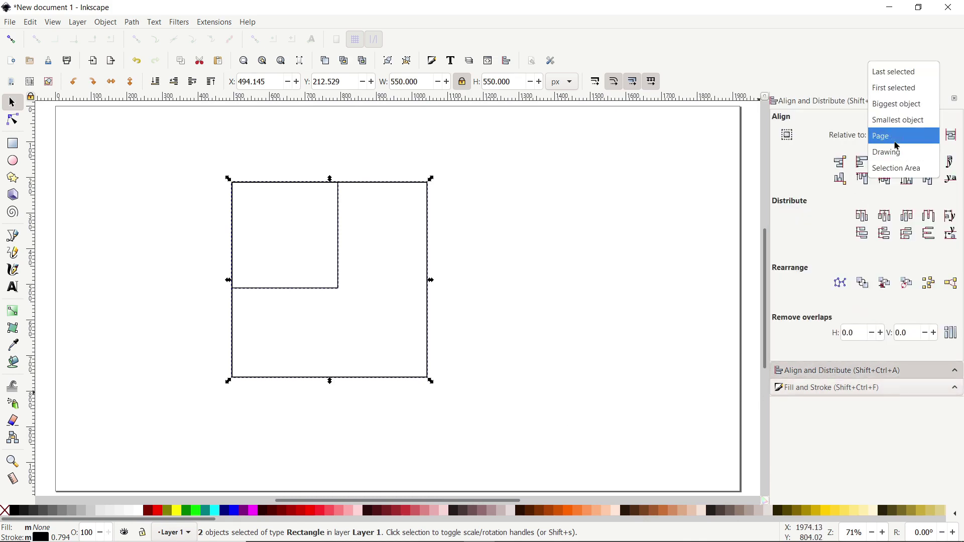
left_click(894, 135)
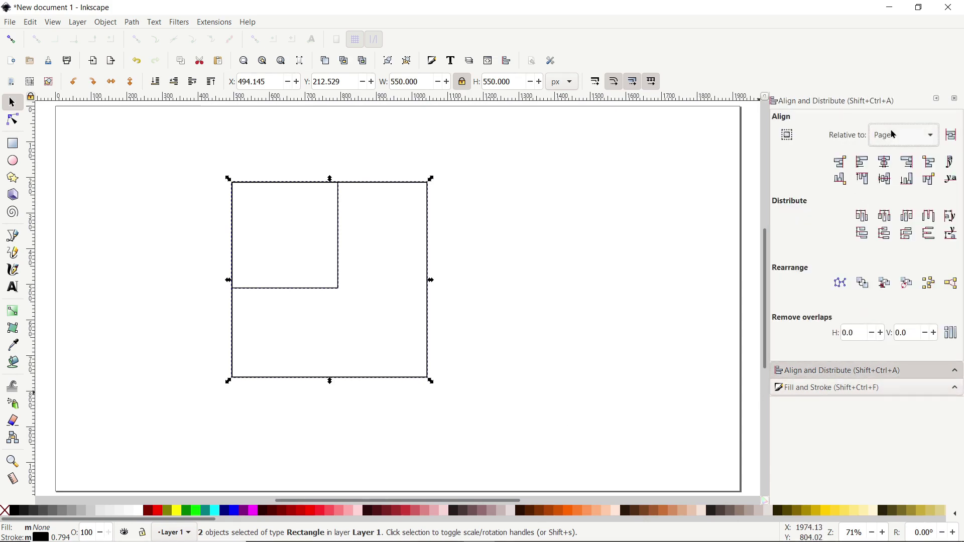
left_click(887, 164)
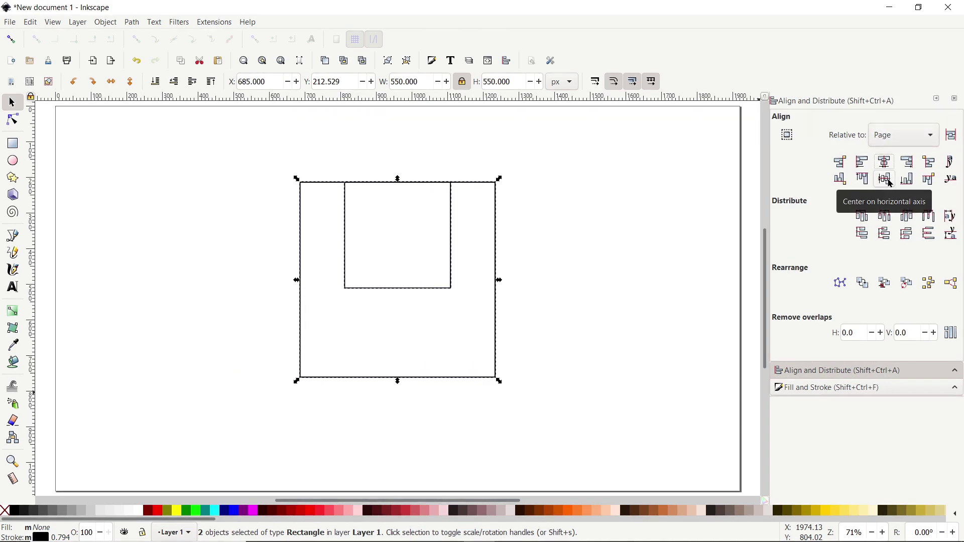
left_click(888, 180)
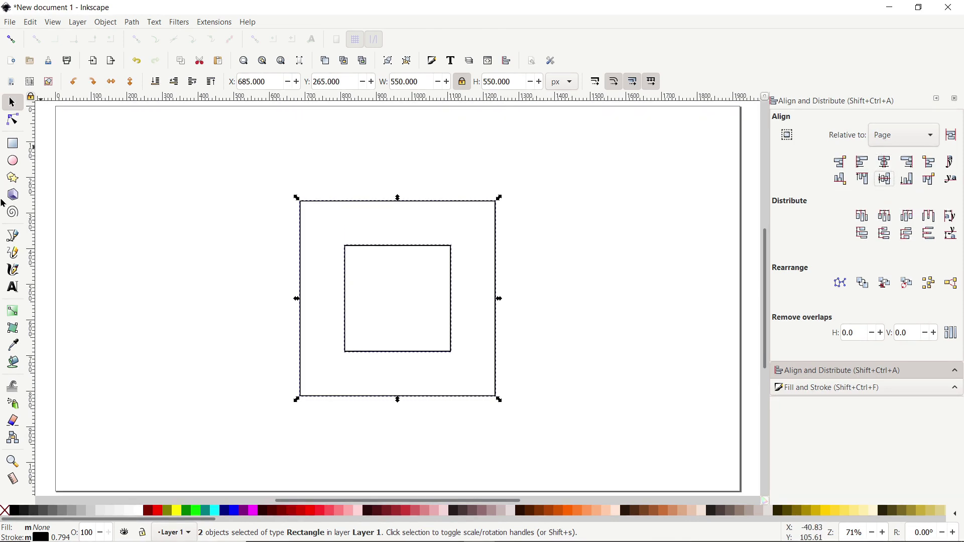
Draw a straight vertical line about 722 px long through the middle of both squares with the Pen tool
left_click(14, 238)
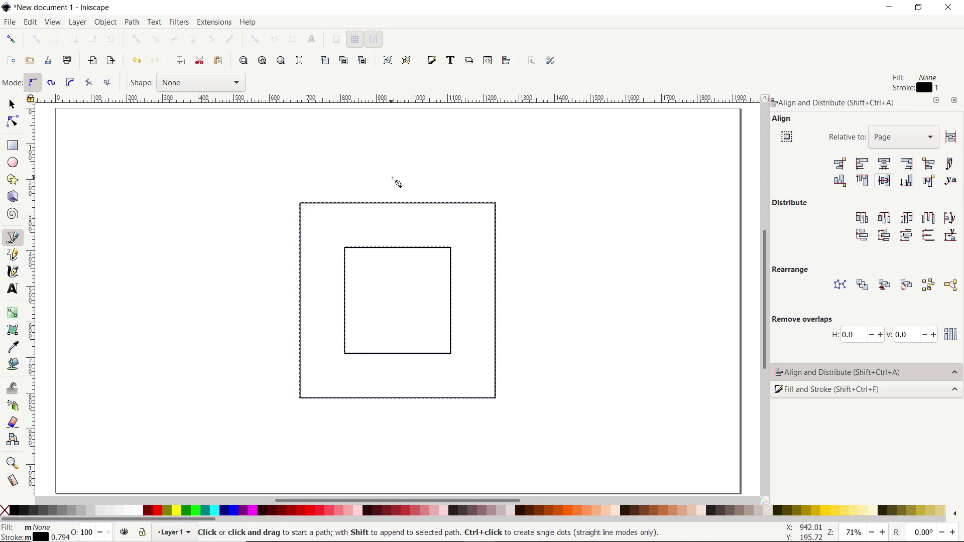
left_click(397, 178)
key("Escape")
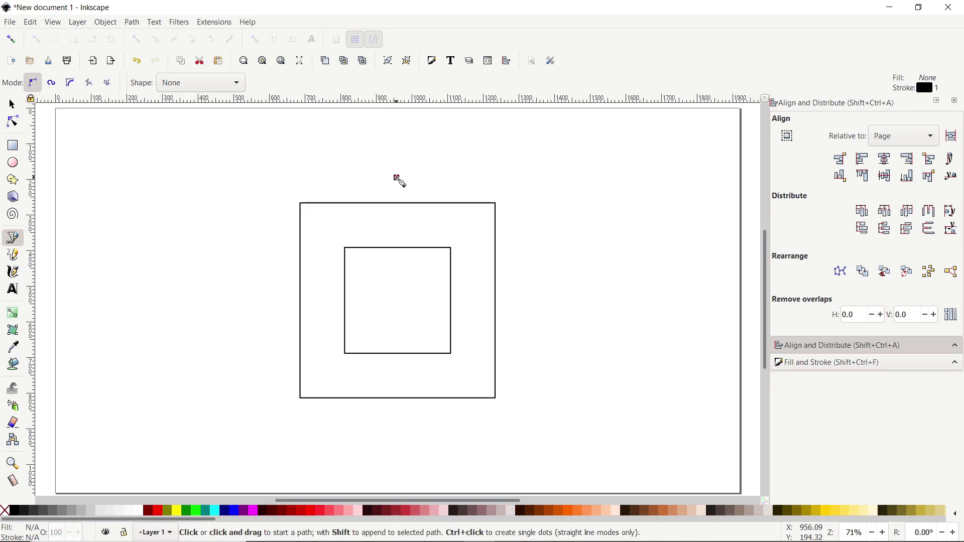
left_click(397, 178, "ctrl")
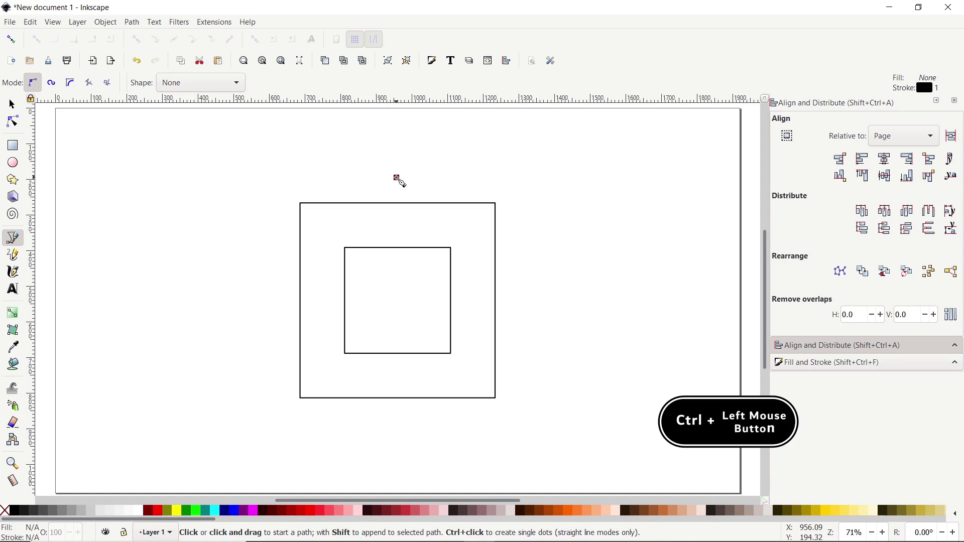
left_click(397, 177)
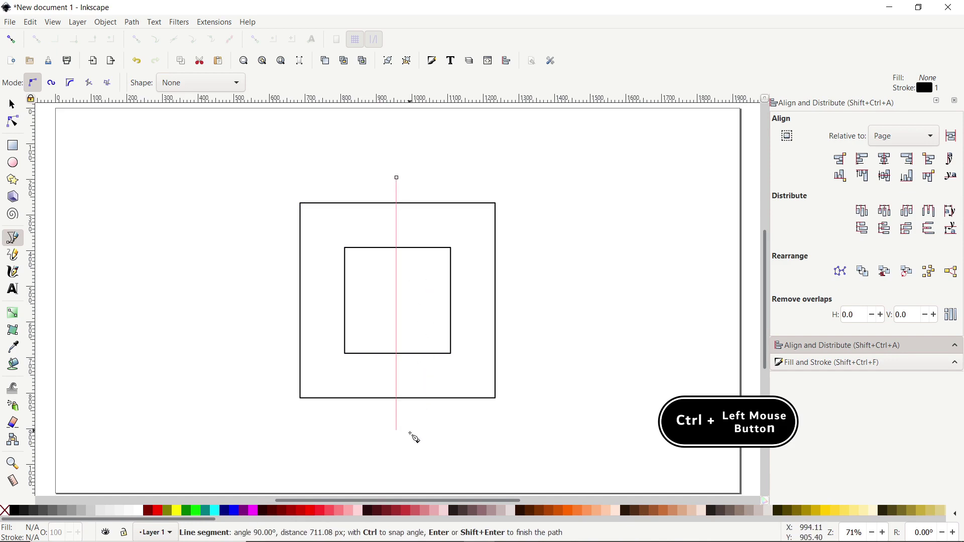
left_click(411, 440, "ctrl")
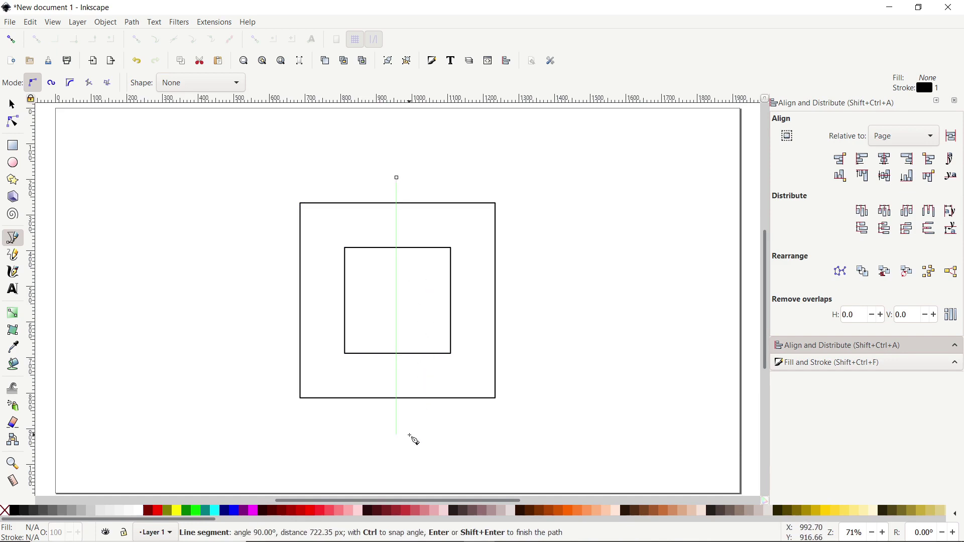
key("Return")
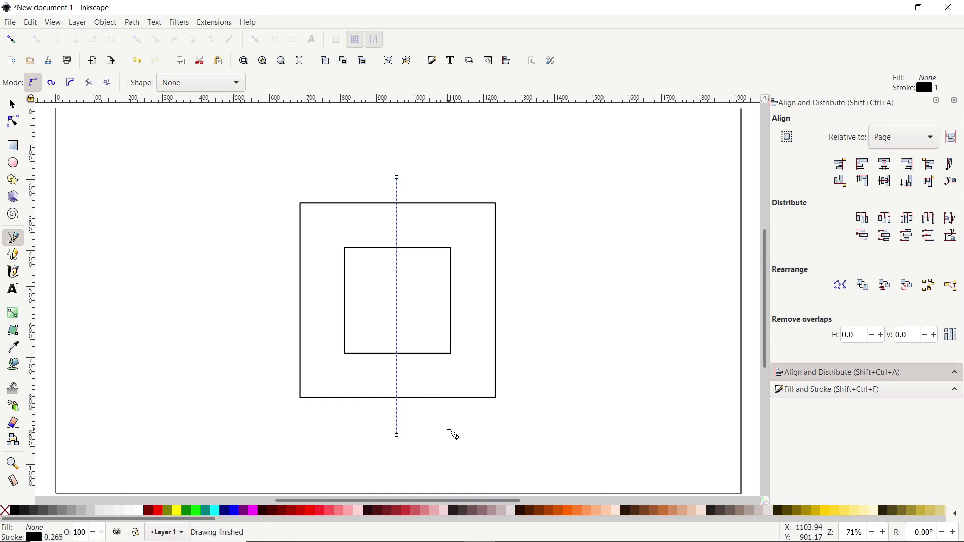
Centre the vertical line and both squares on the page horizontally and vertically
left_click(12, 104)
left_click_drag(238, 141, 601, 470)
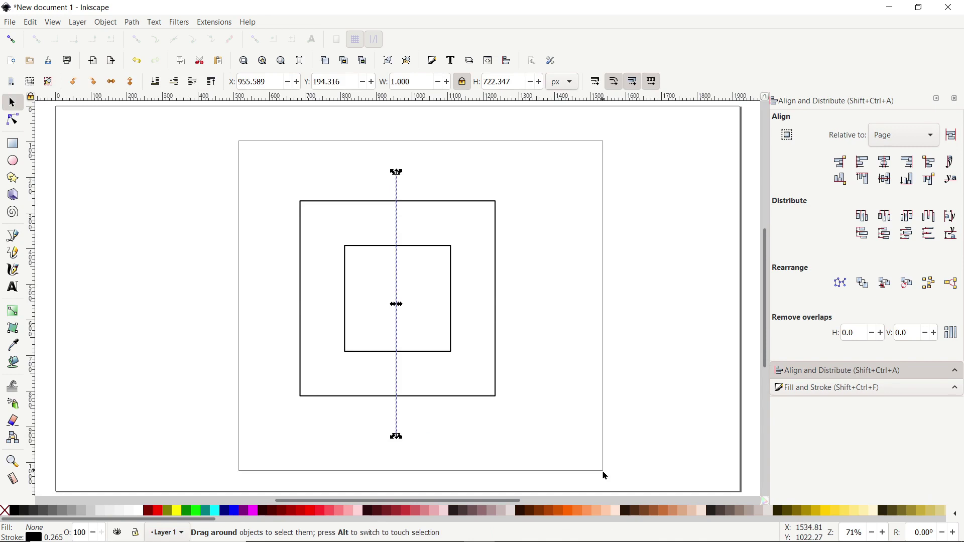
left_click(891, 164)
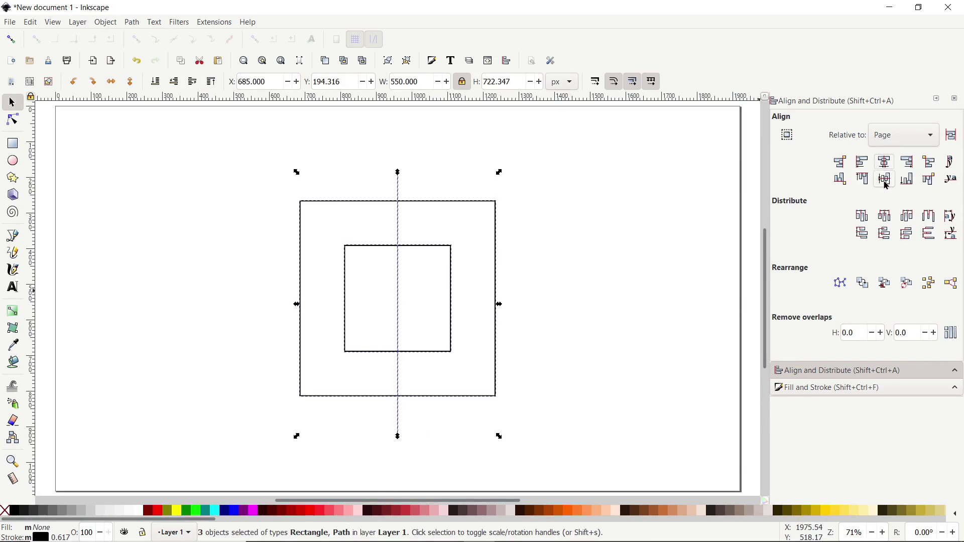
left_click(888, 184)
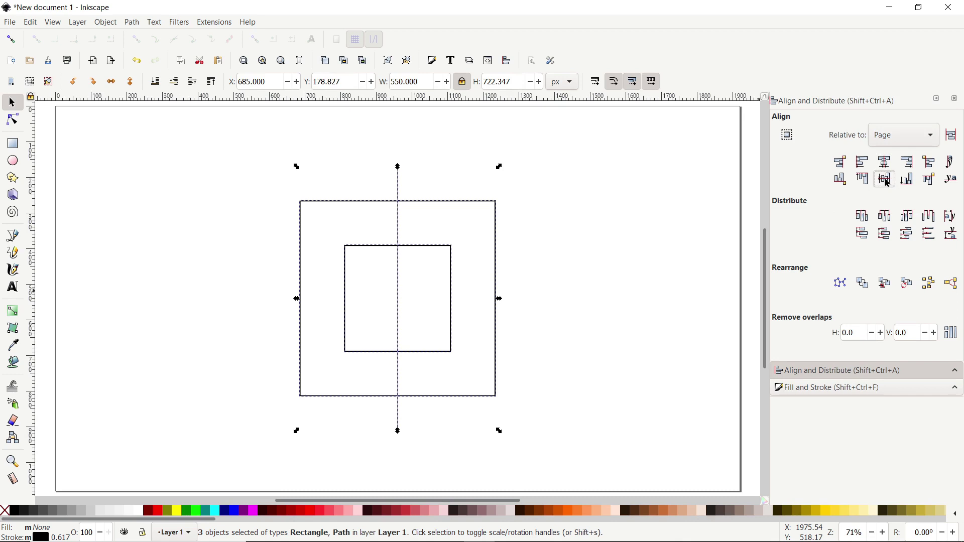
Duplicate the vertical line and rotate the copy 90° clockwise to form a centred cross
left_click(471, 146)
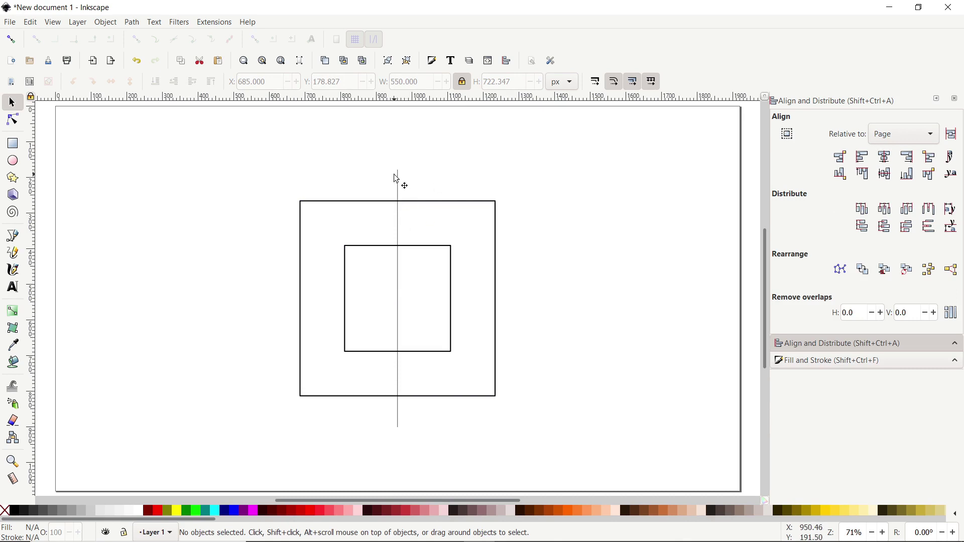
left_click(399, 186)
right_click(400, 189)
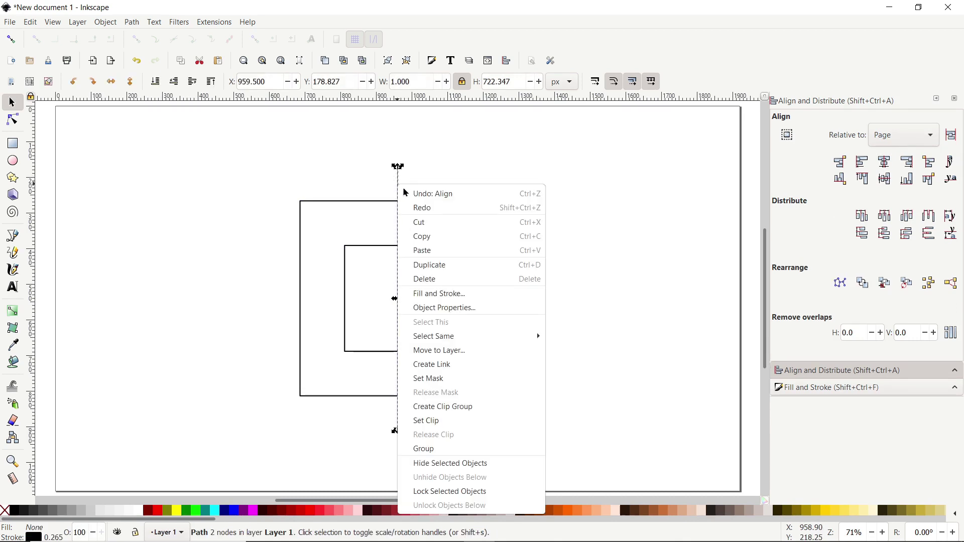
left_click(461, 266)
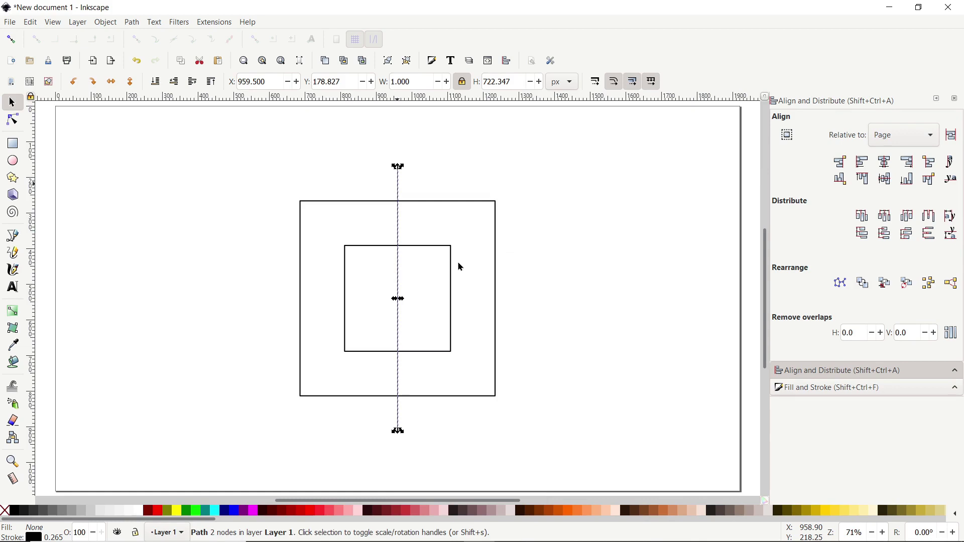
left_click(101, 85)
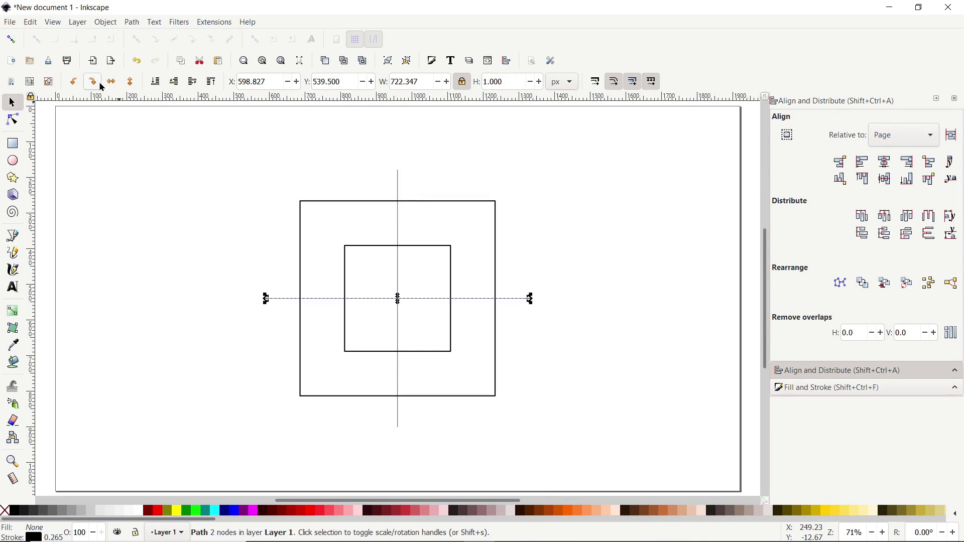
Enable snapping of nodes to paths and to cusp nodes, including rectangle corners
left_click(15, 241)
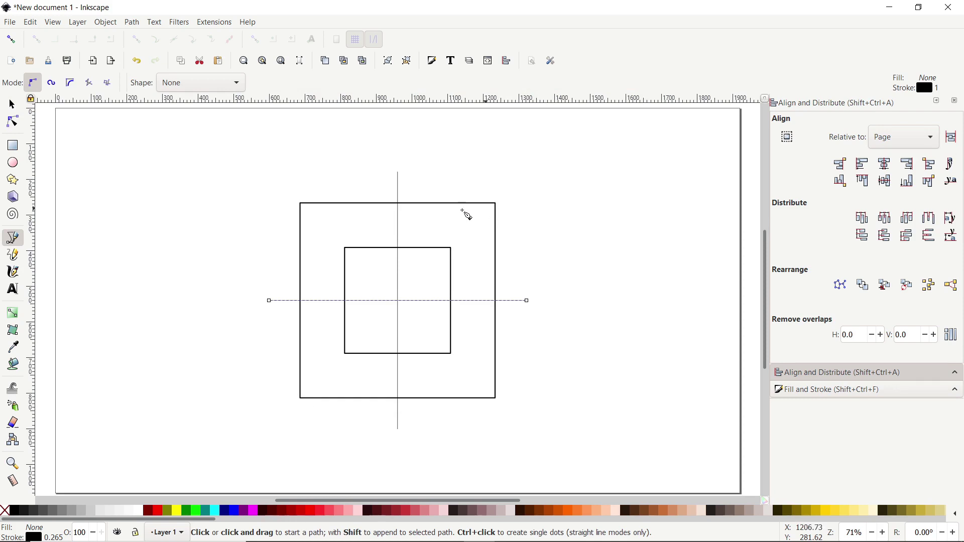
left_click(17, 44)
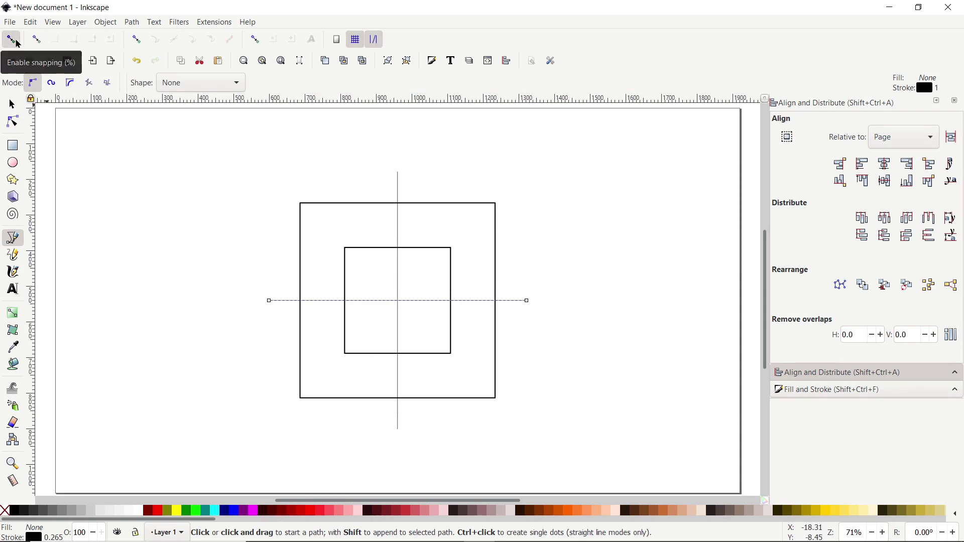
left_click(137, 40)
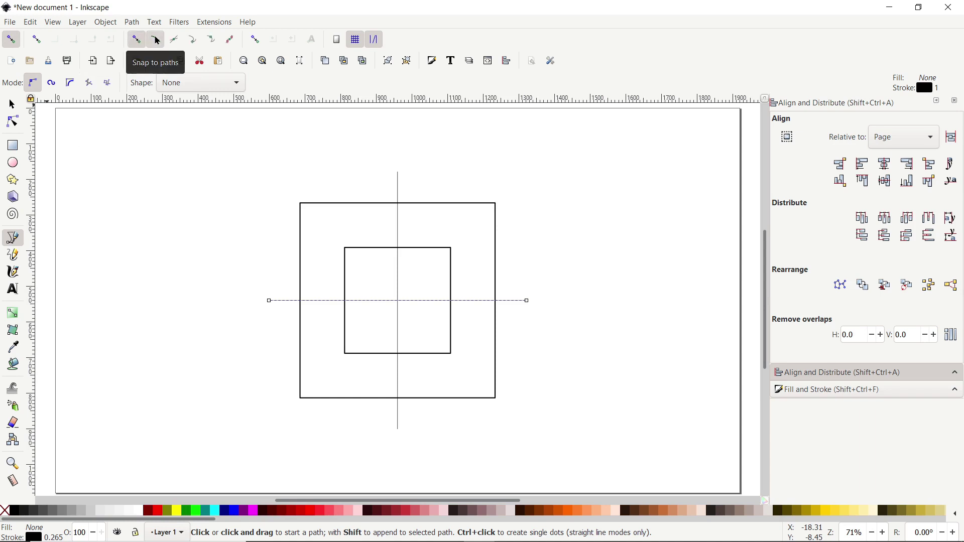
left_click(157, 41)
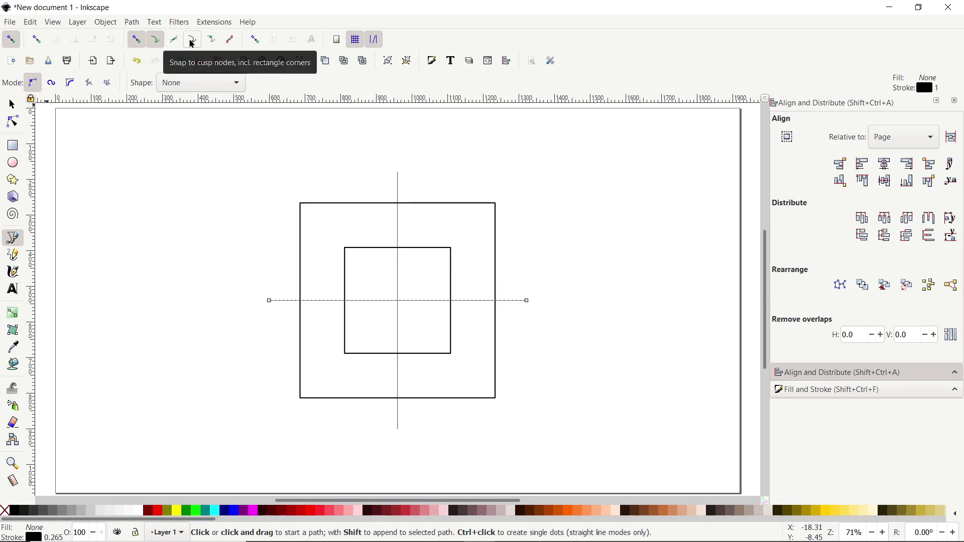
left_click(193, 42)
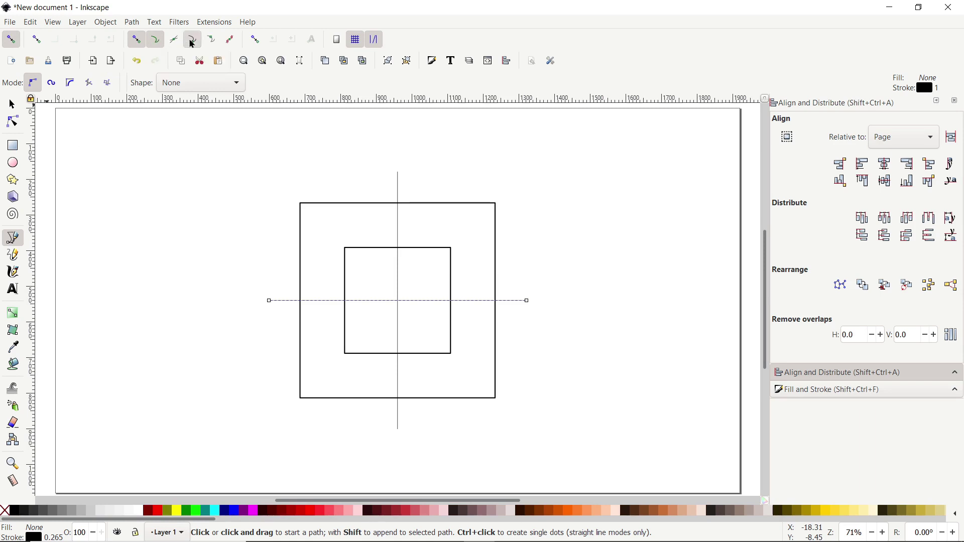
Draw a diagonal line from the outer square's lower-left corner to its upper-right corner
left_click(301, 399)
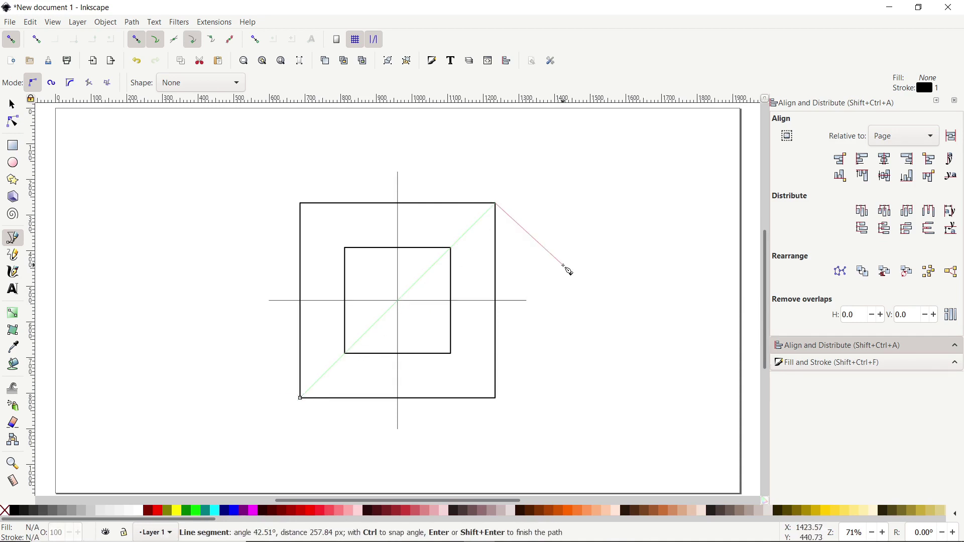
key("Return")
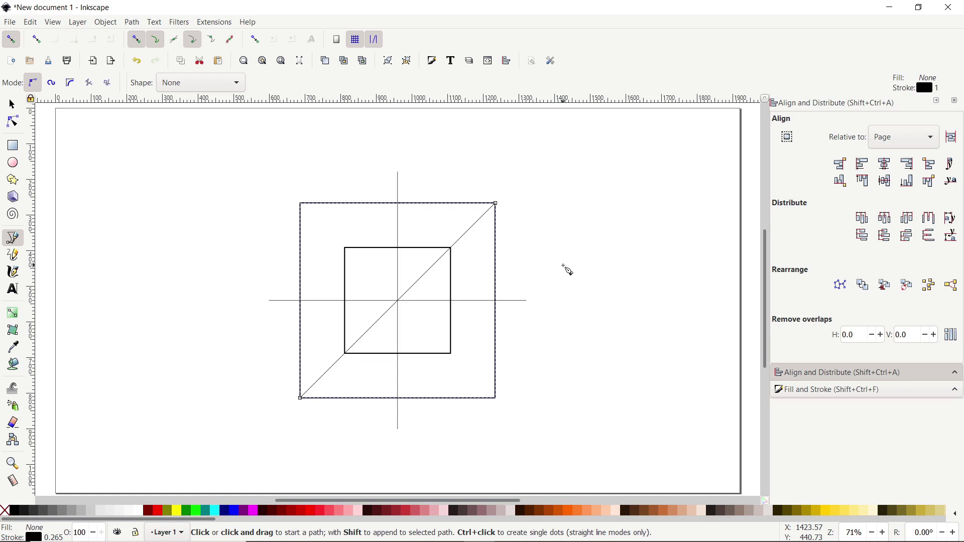
Draw a circle inscribed in the outer square, snapped to its corners, and give it an orange stroke
left_click(14, 167)
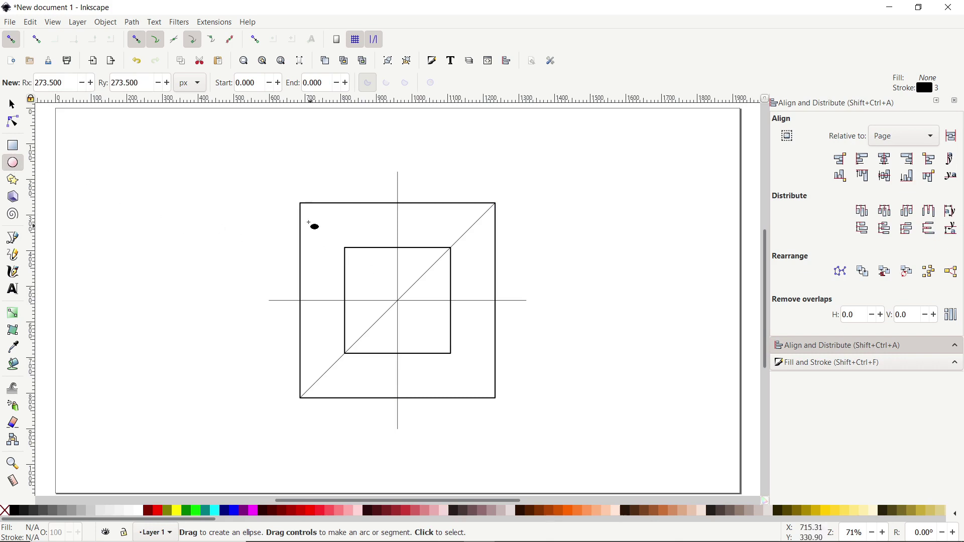
left_click_drag(301, 204, 496, 398)
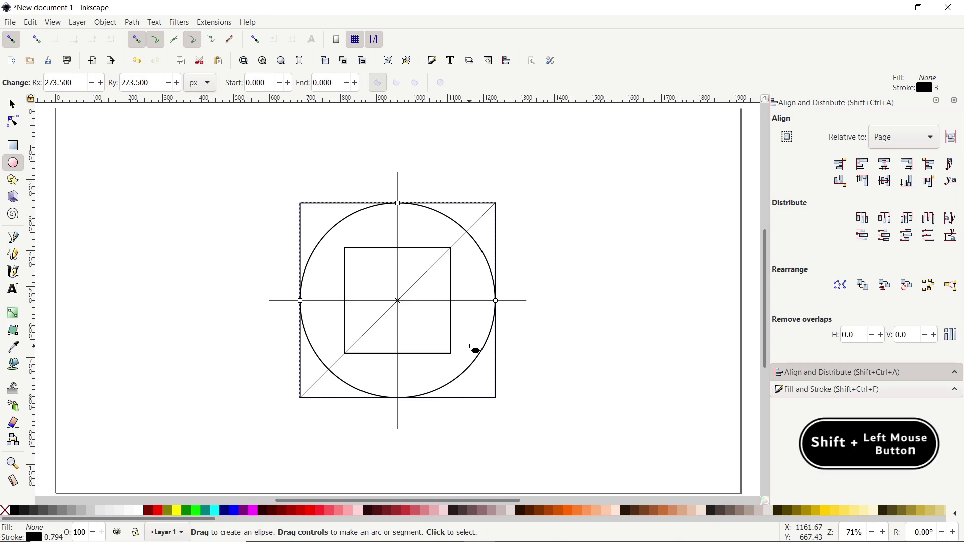
left_click(581, 515, "shift")
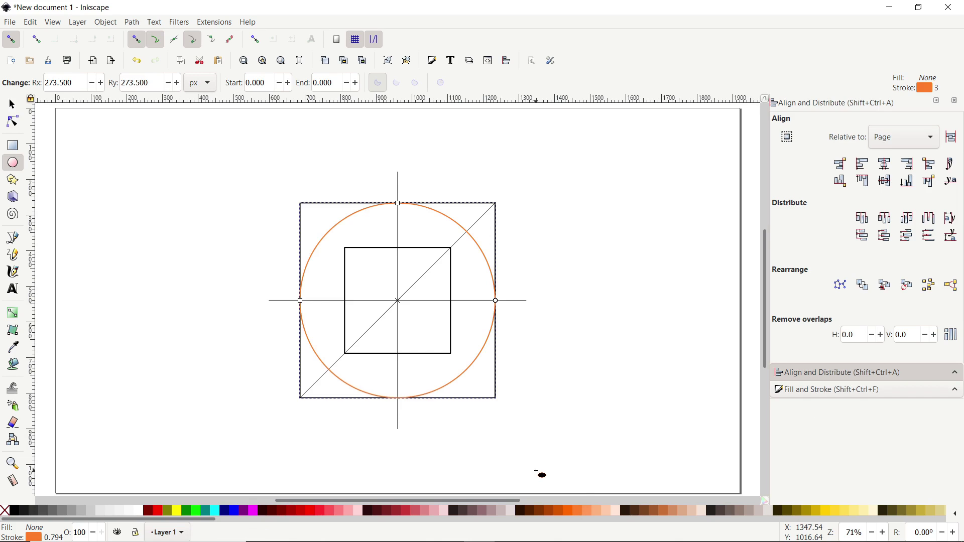
Set the orange circle's stroke width to 55 px and its opacity to about 51.5%
left_click(824, 390)
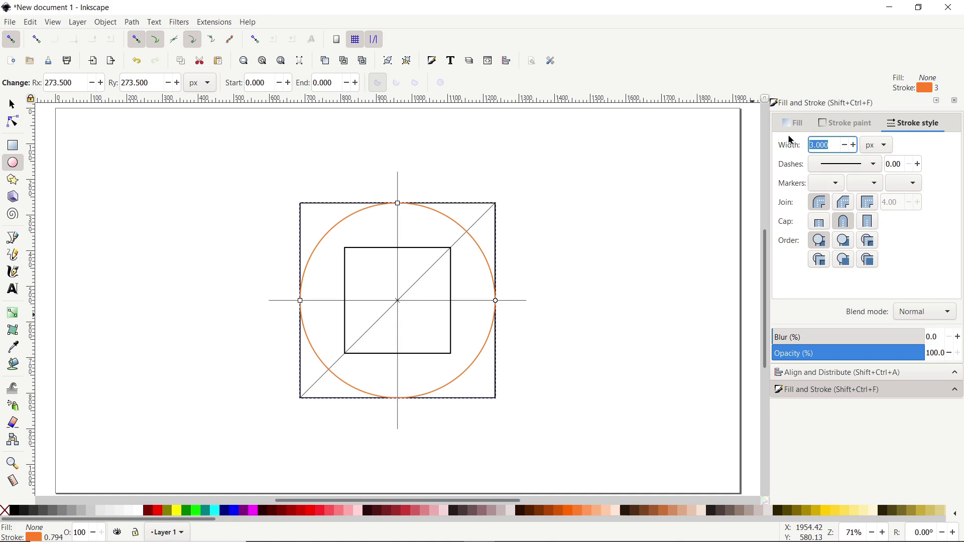
type("55")
key("Return")
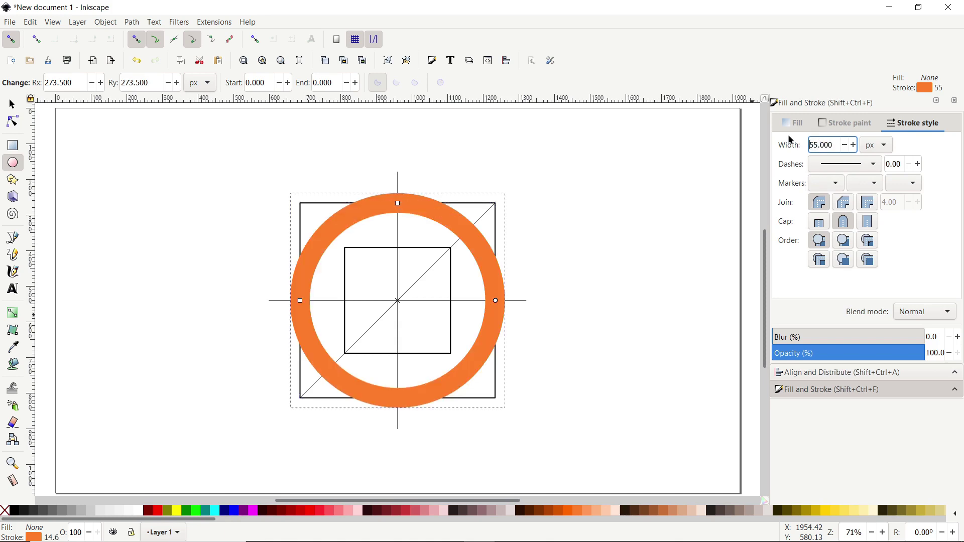
left_click(852, 351)
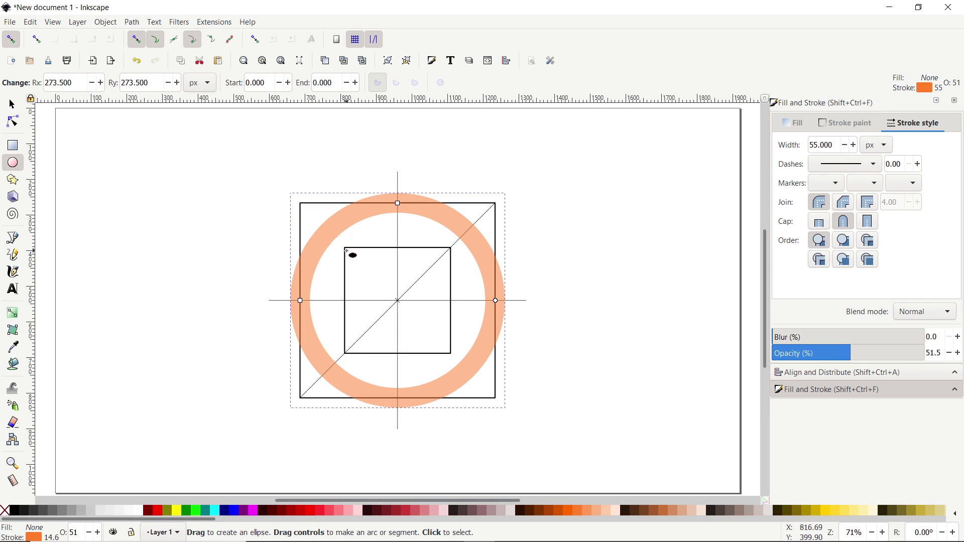
Draw a second circle inscribed in the inner square, snapped to its opposite corners
left_click_drag(346, 249, 451, 354)
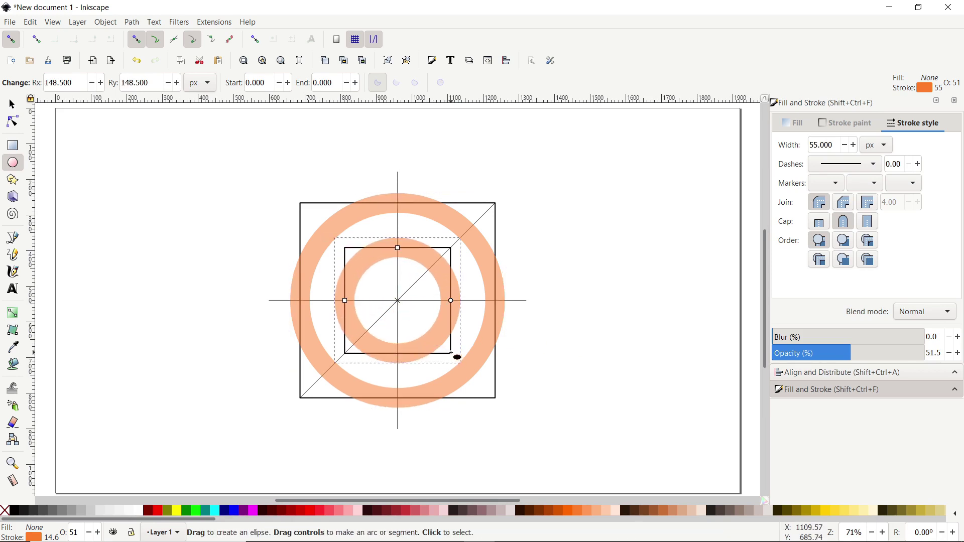
Open the inner circle into an unclosed arc from 0° to 315°, ending on the diagonal guide line
left_click(17, 126)
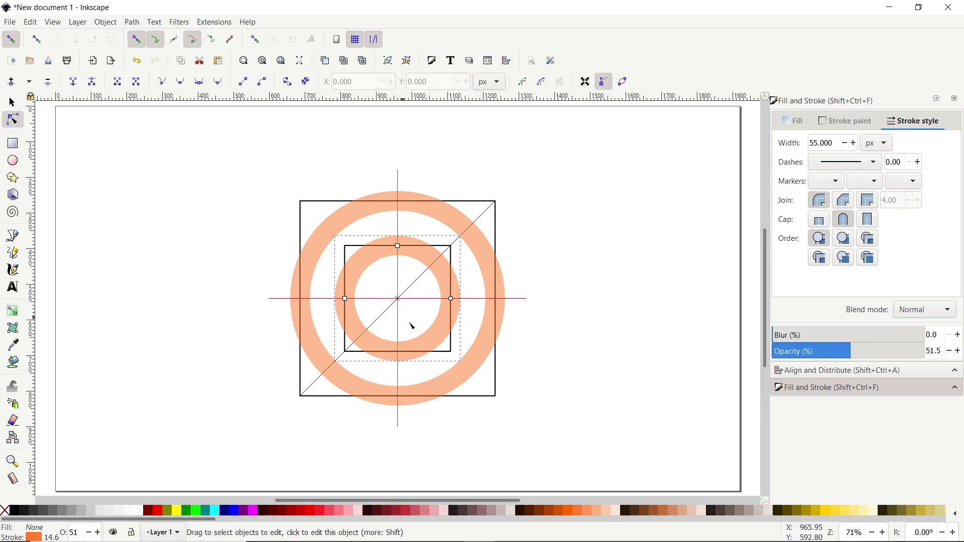
left_click(459, 308, "ctrl")
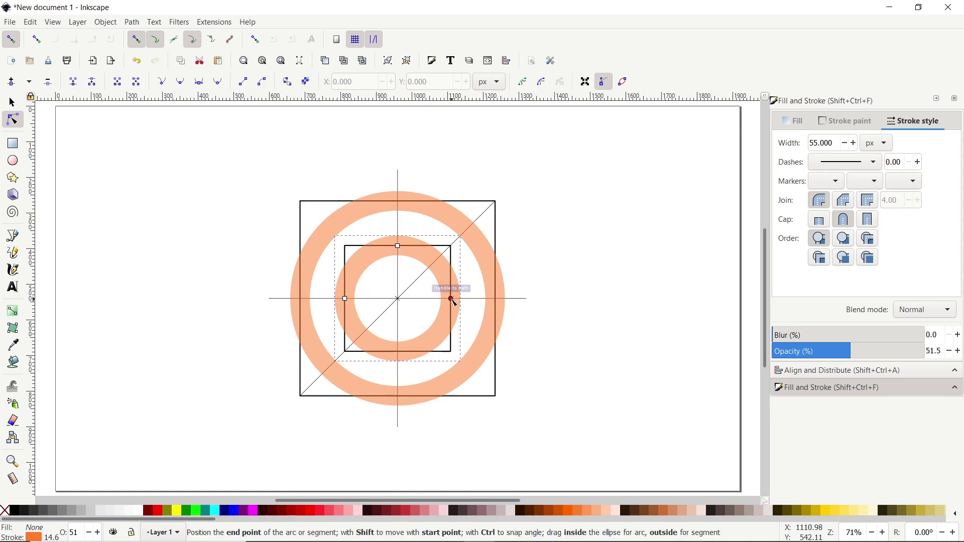
left_click_drag(451, 299, 455, 288)
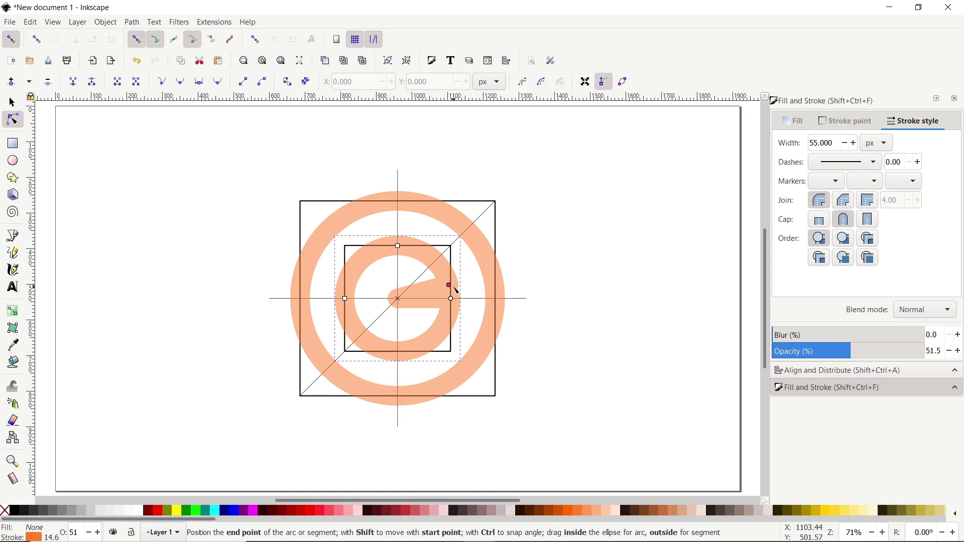
left_click_drag(454, 287, 460, 253)
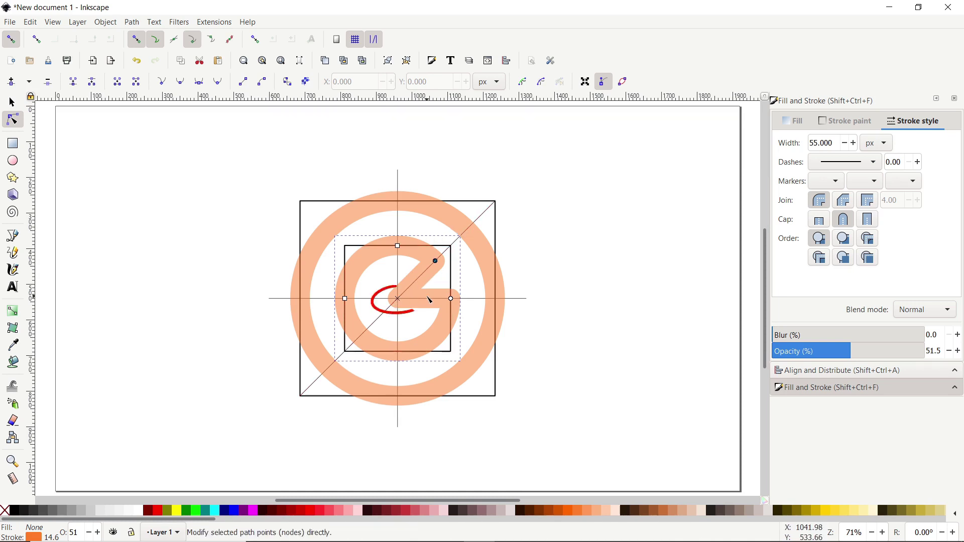
left_click(13, 161)
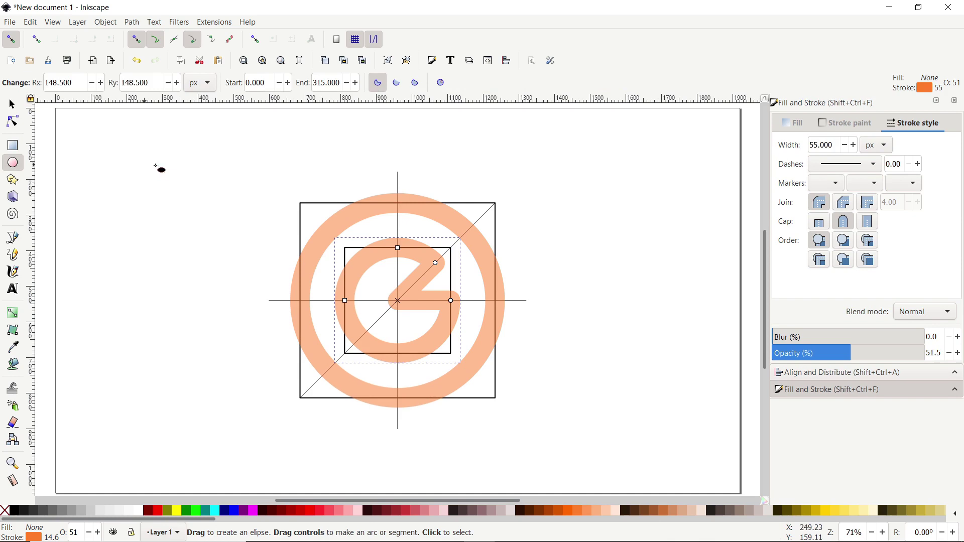
left_click(398, 83)
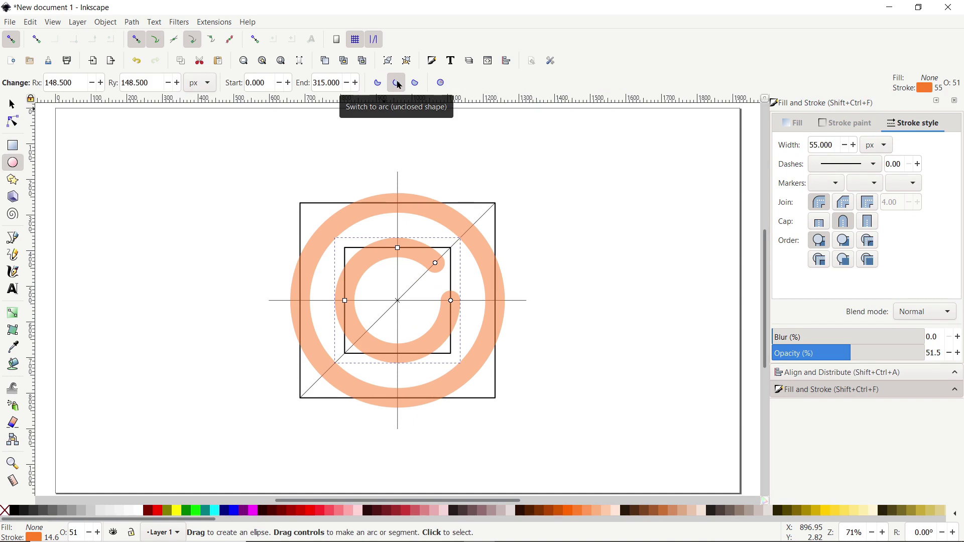
Turn the outer orange circle into an unclosed arc from 0° to 315°, ending on the diagonal guide line
left_click(12, 122)
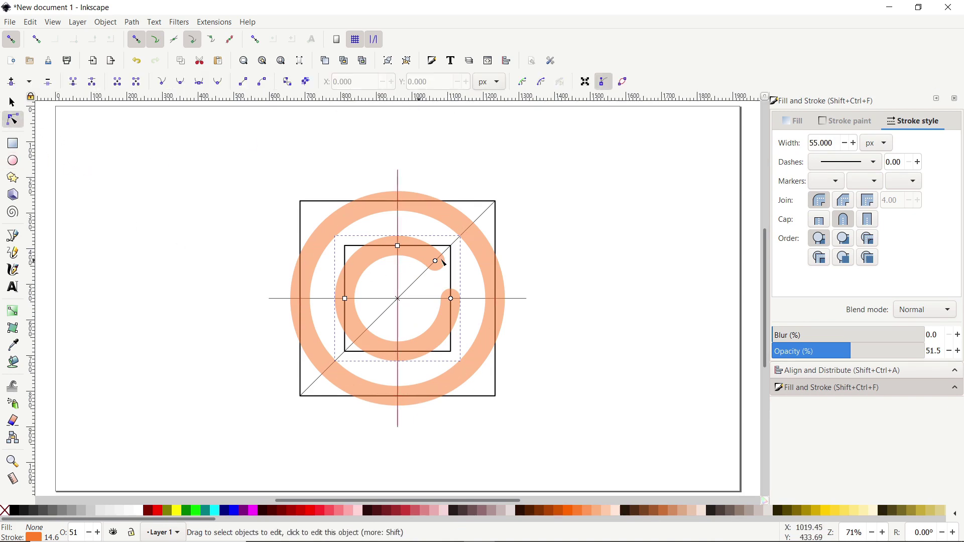
left_click(479, 244)
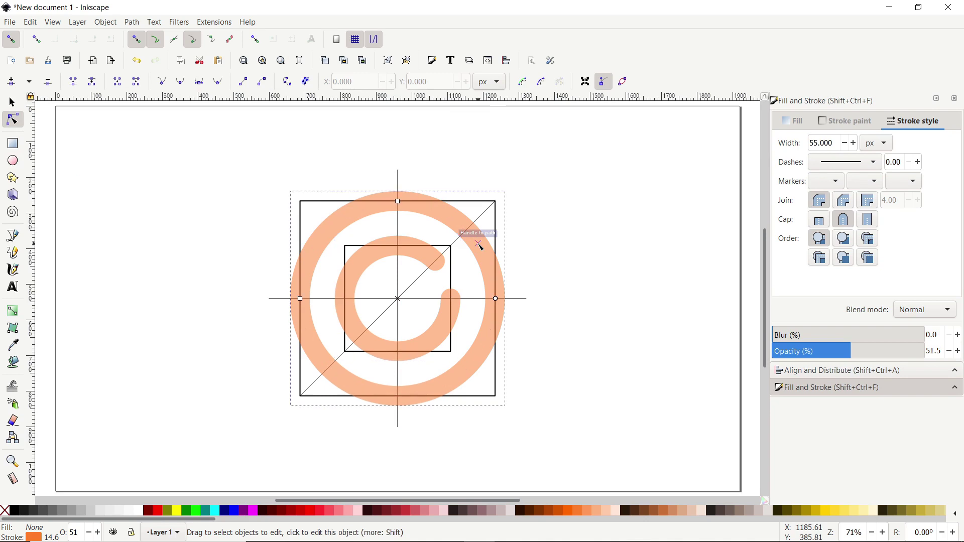
left_click(480, 245, "ctrl")
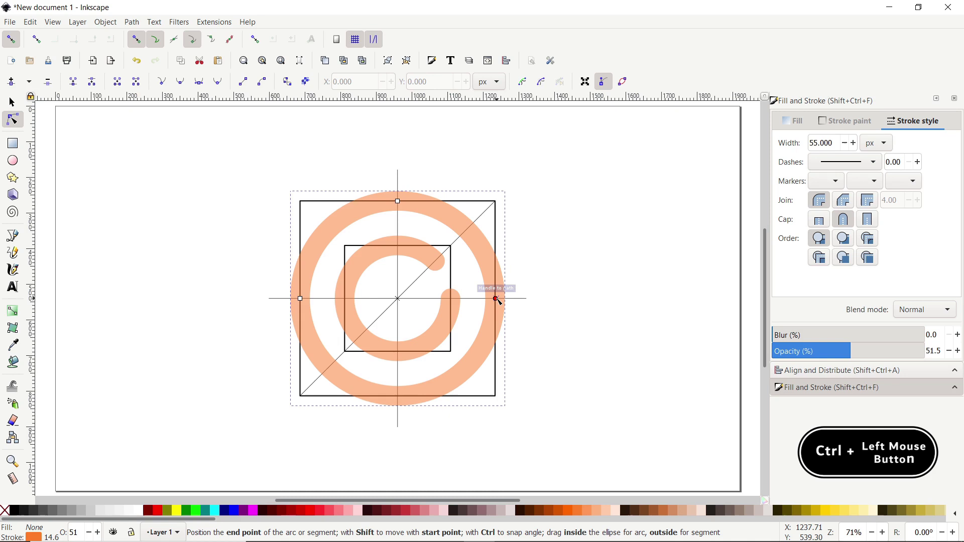
left_click_drag(488, 275, 472, 232)
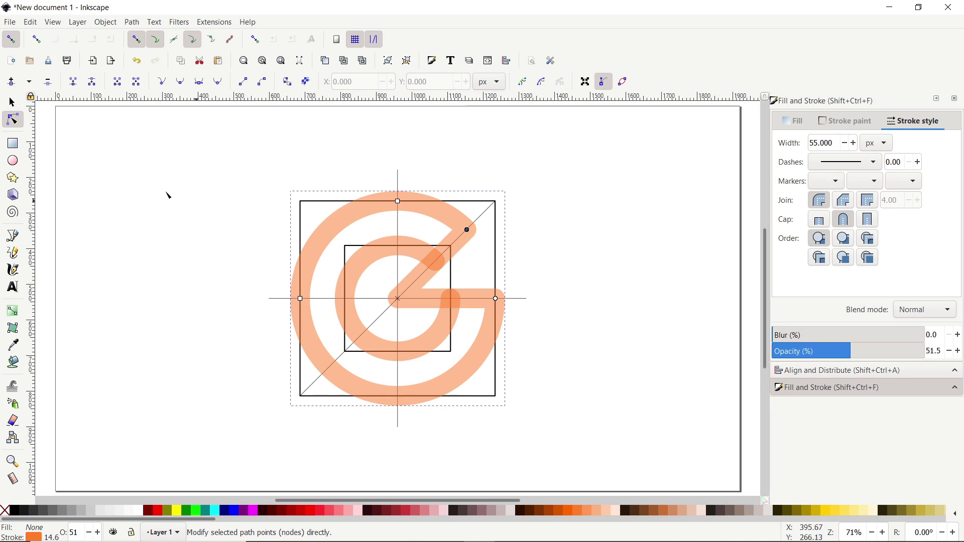
left_click(12, 161)
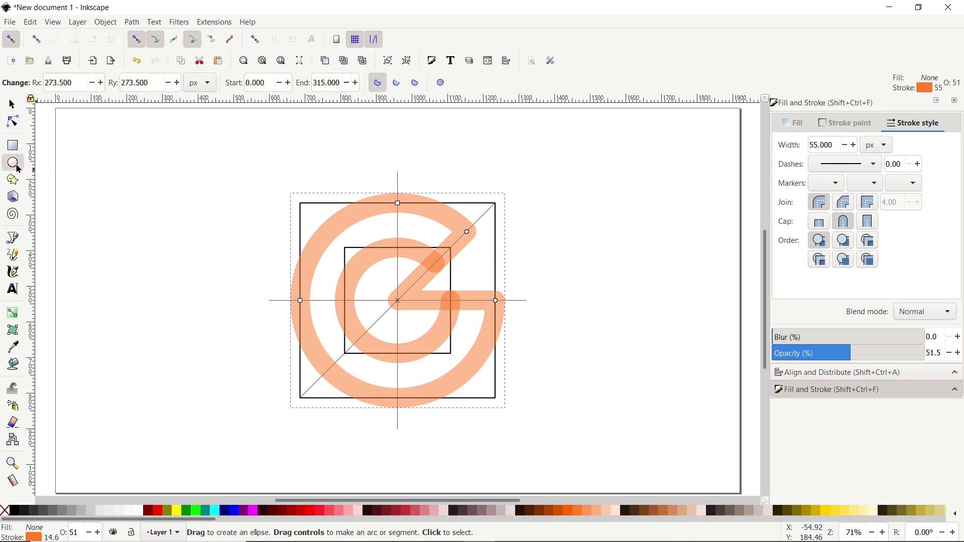
left_click(400, 82)
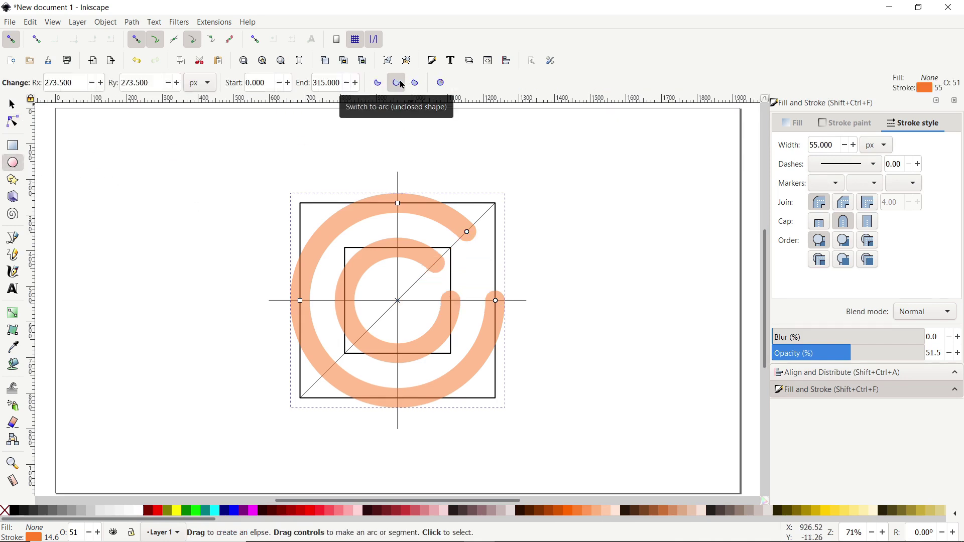
Convert the outer orange arc from a shape object to a path
left_click(10, 104)
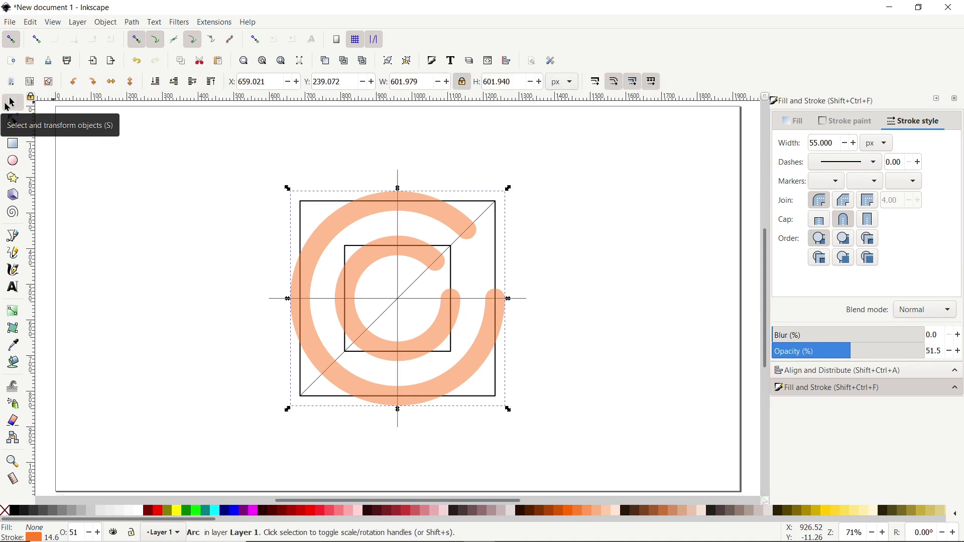
left_click(131, 23)
left_click(143, 36)
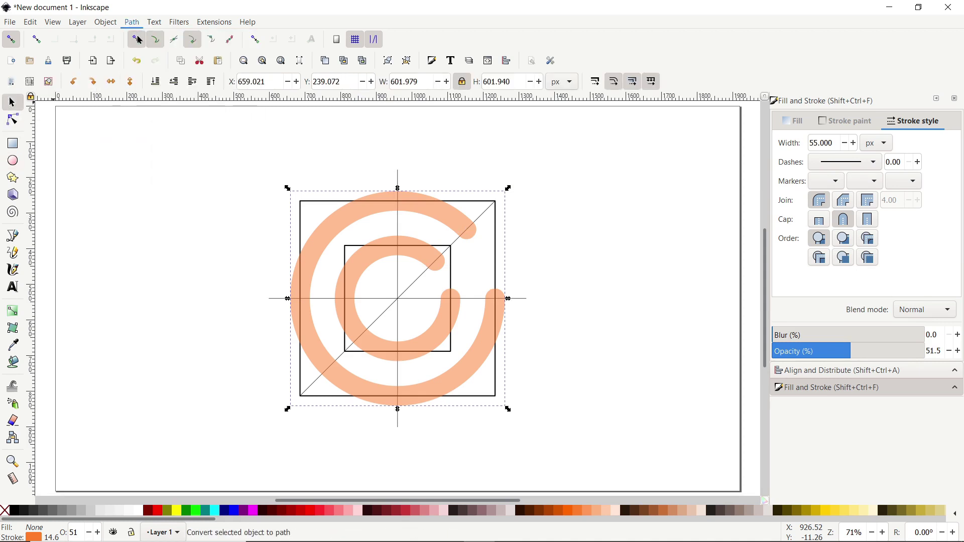
Enable snapping to path intersections and extend the outer arc's right end with a horizontal segment to the cross's centre
left_click(19, 238)
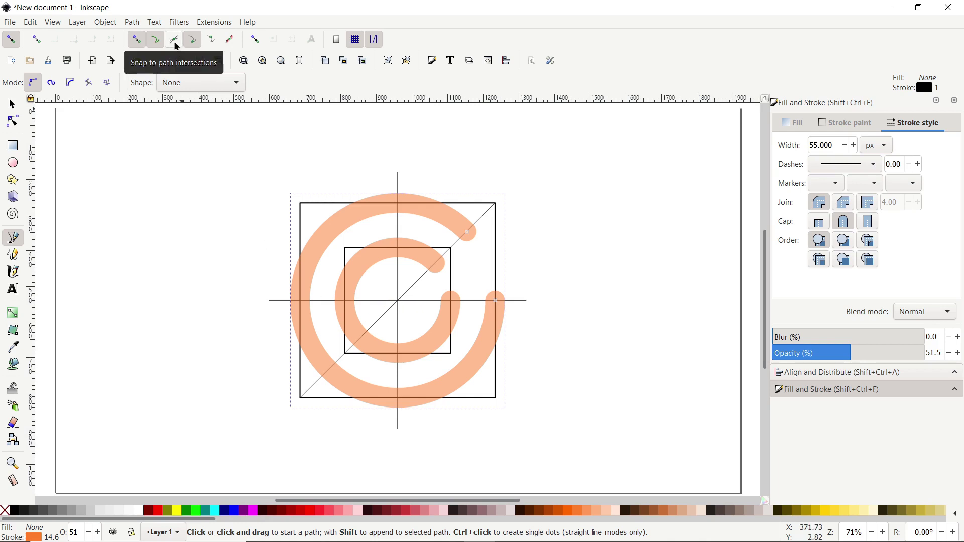
left_click(173, 40)
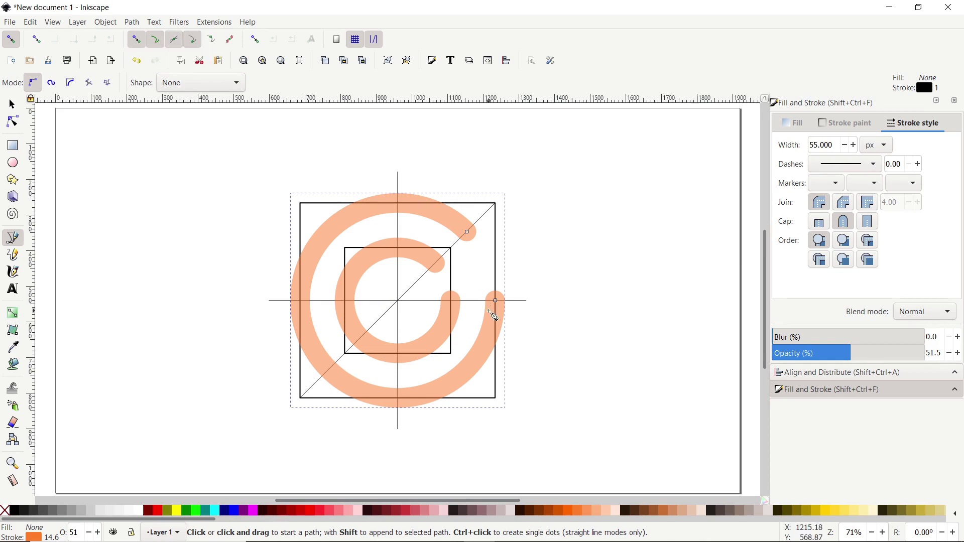
left_click(496, 301)
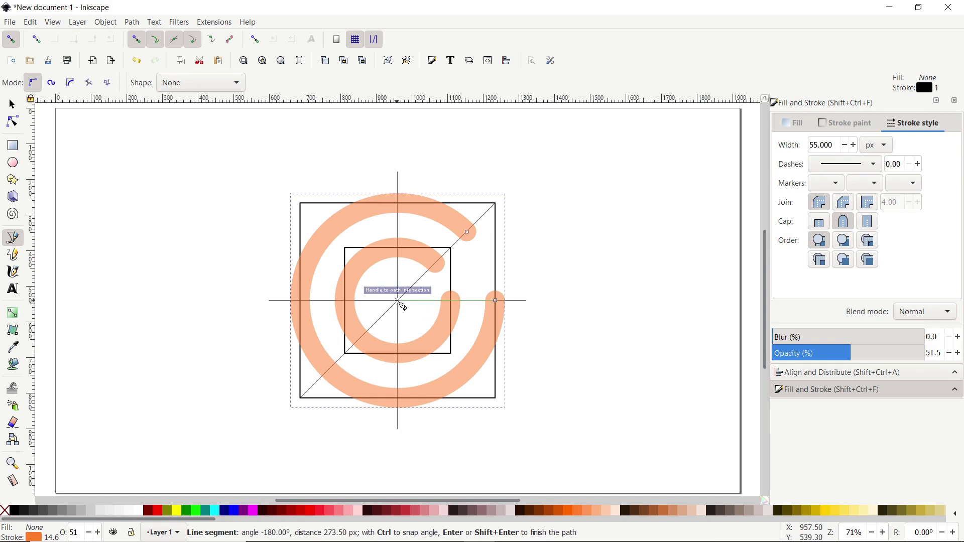
double_click(398, 301)
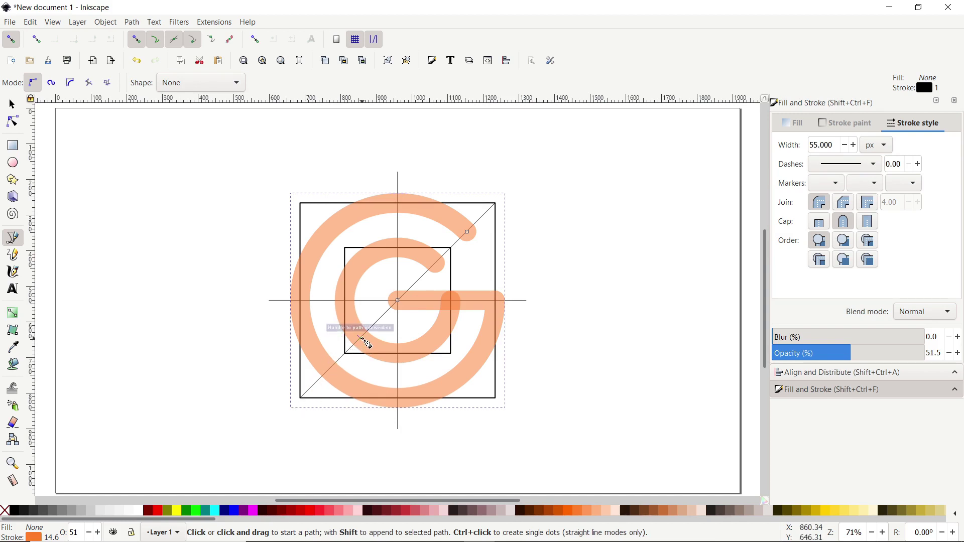
Draw a straight line along the diagonal from the outer square's lower-left corner to the inner arc's path, about 238 px long
left_click(300, 398)
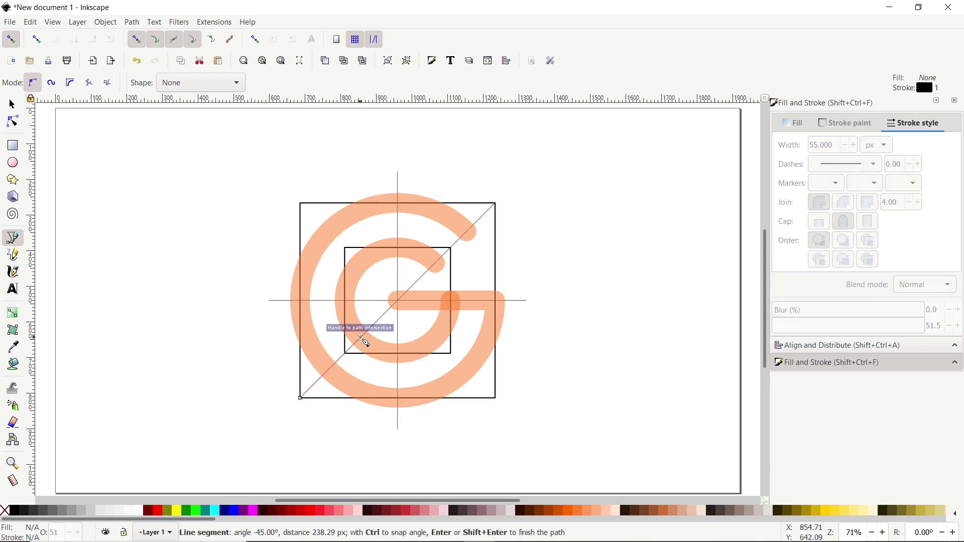
left_click(361, 338)
key("Return")
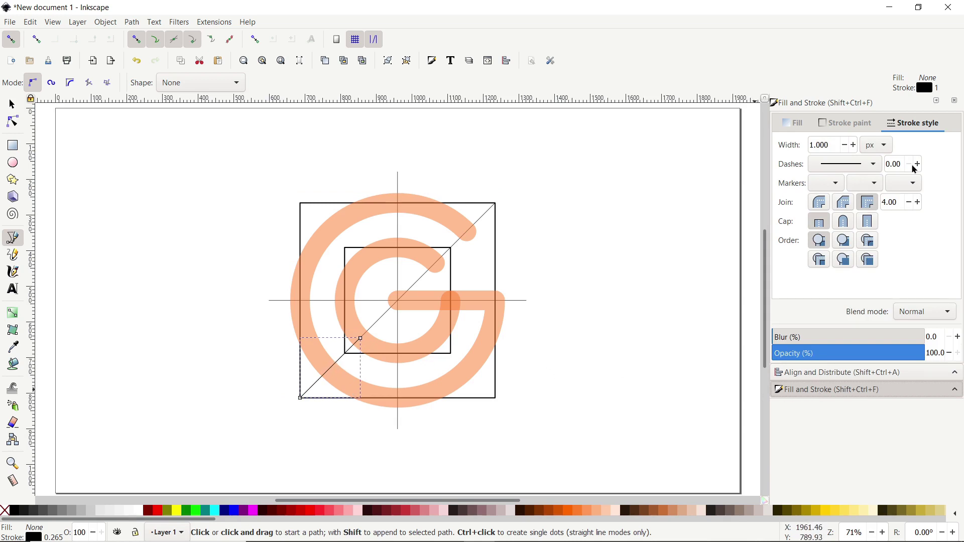
Style the short diagonal line with a 55 px orange stroke, round join, round cap and about 49.8% opacity
triple_click(831, 146)
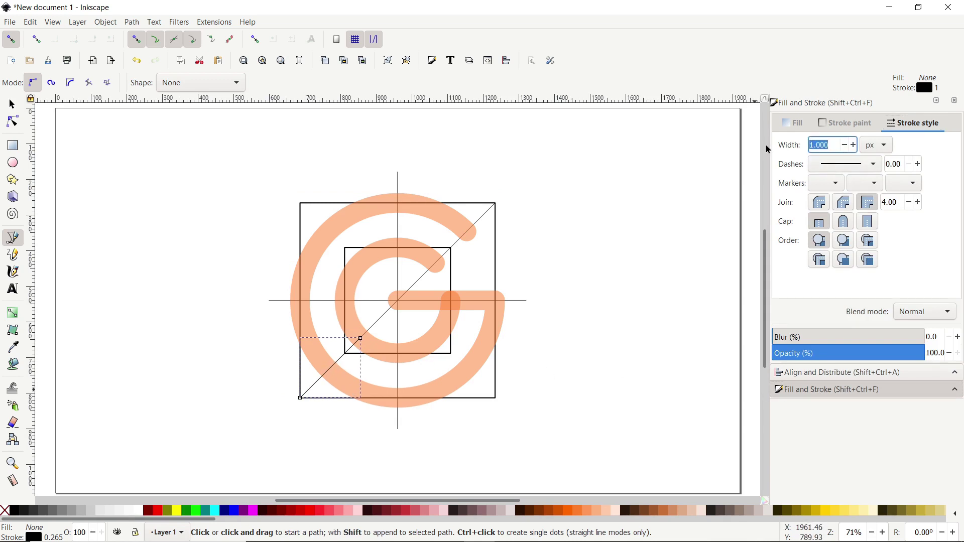
type("55")
key("Return")
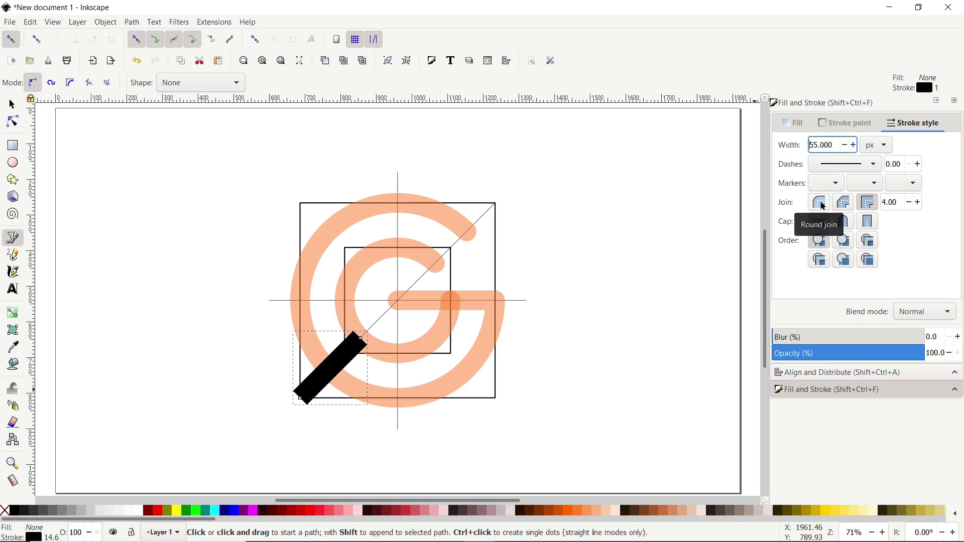
left_click(823, 205)
left_click(844, 221)
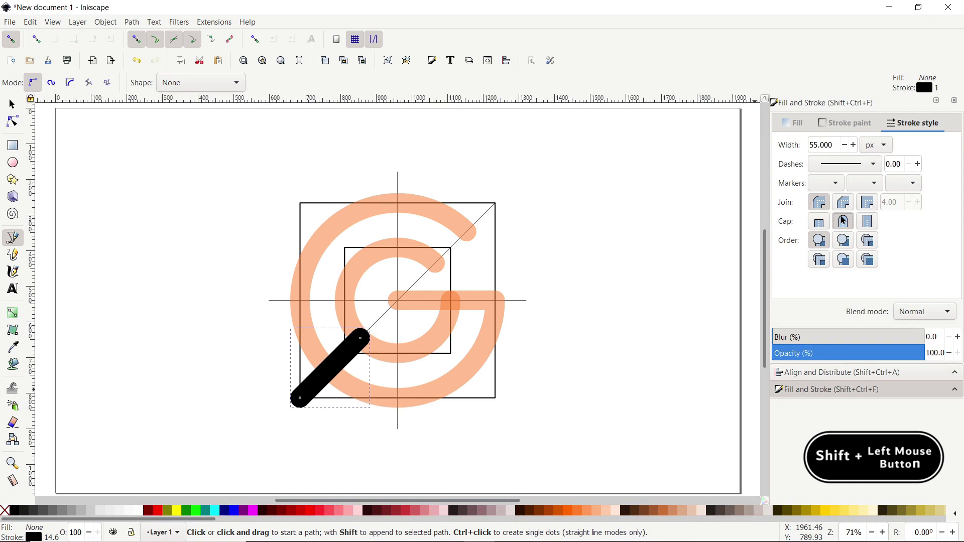
left_click(581, 511, "shift")
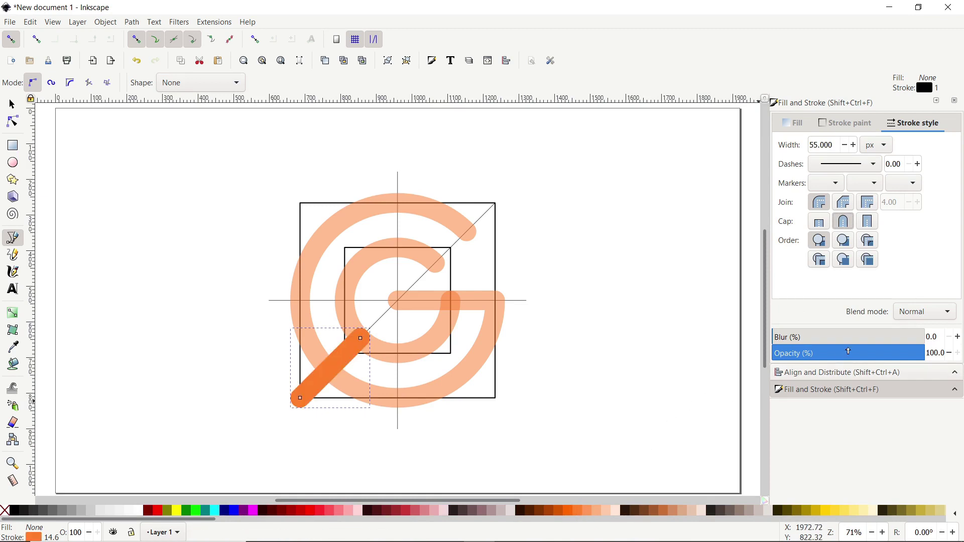
left_click(848, 351)
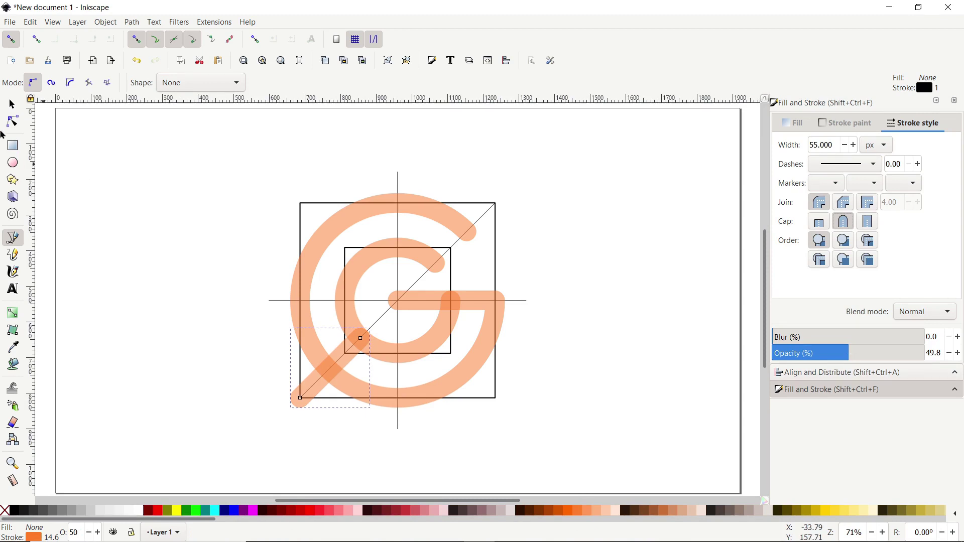
Draw an open path from the outer square's lower-left corner along the diagonal to the inner arc, continuing vertically to below the square
left_click(11, 104)
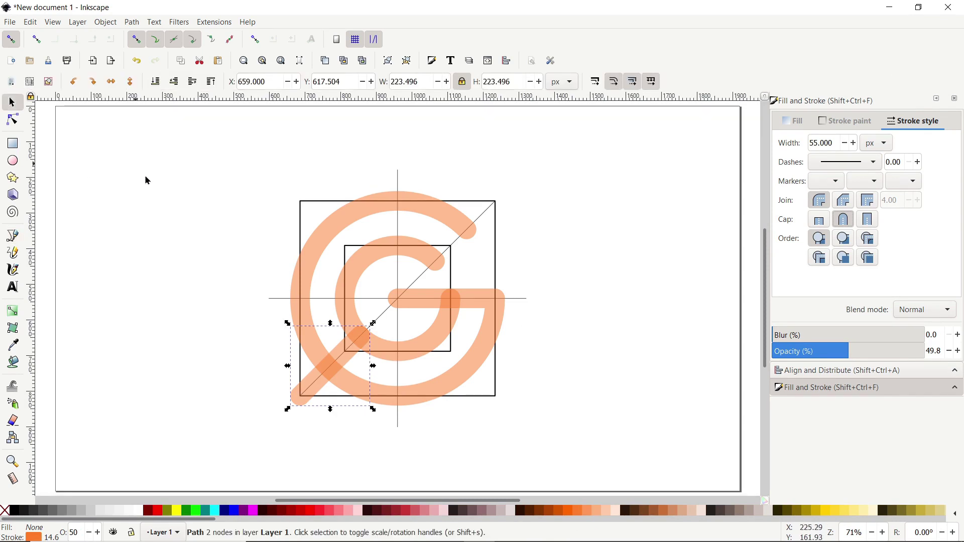
left_click(228, 363)
left_click(229, 363)
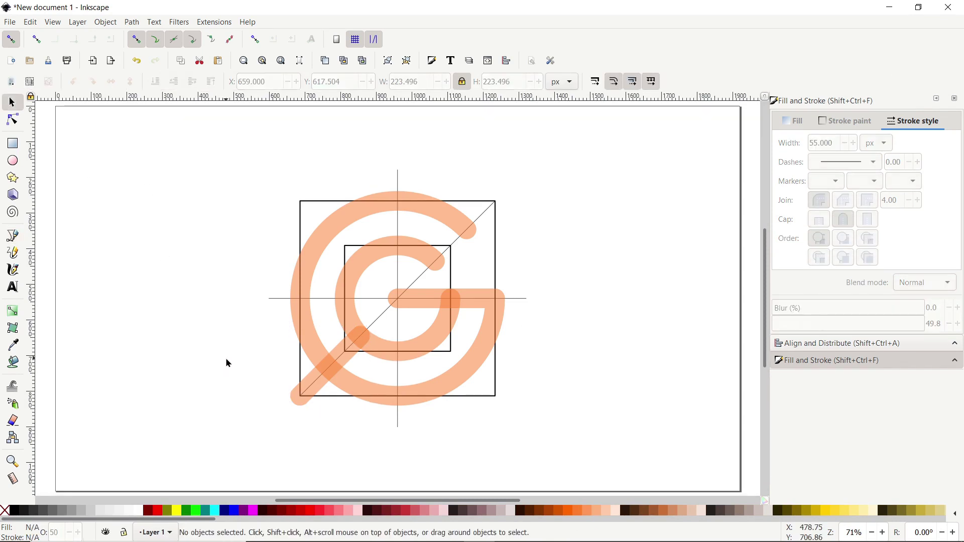
left_click(12, 236)
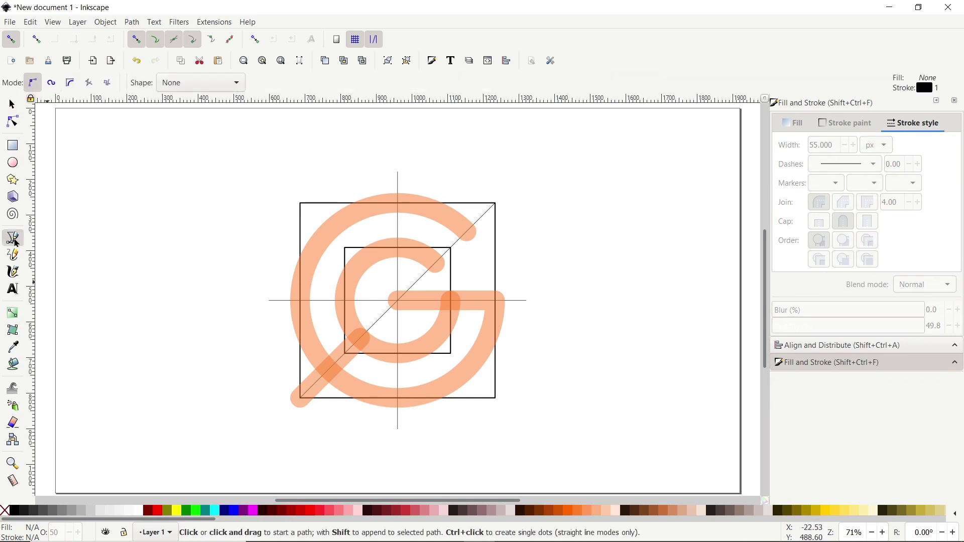
left_click(300, 398)
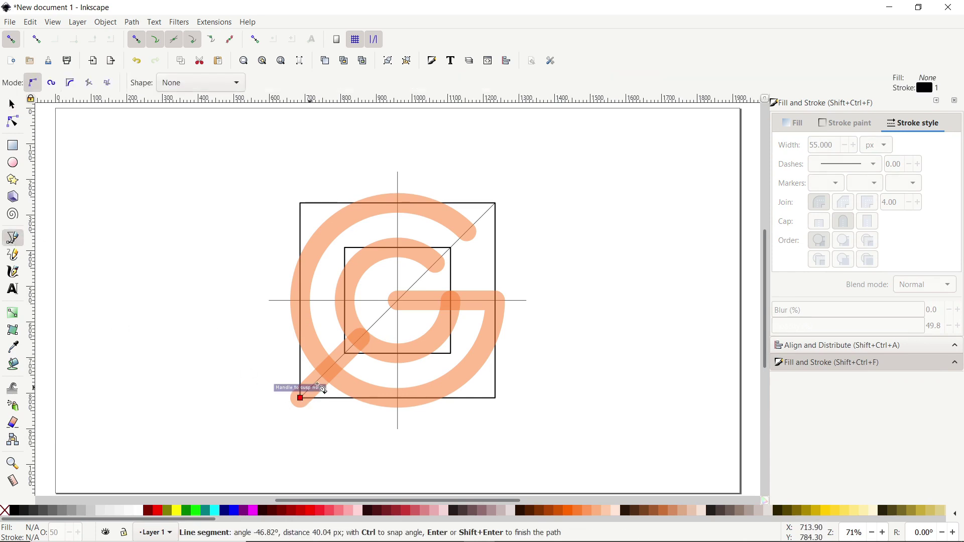
left_click(363, 340, "ctrl")
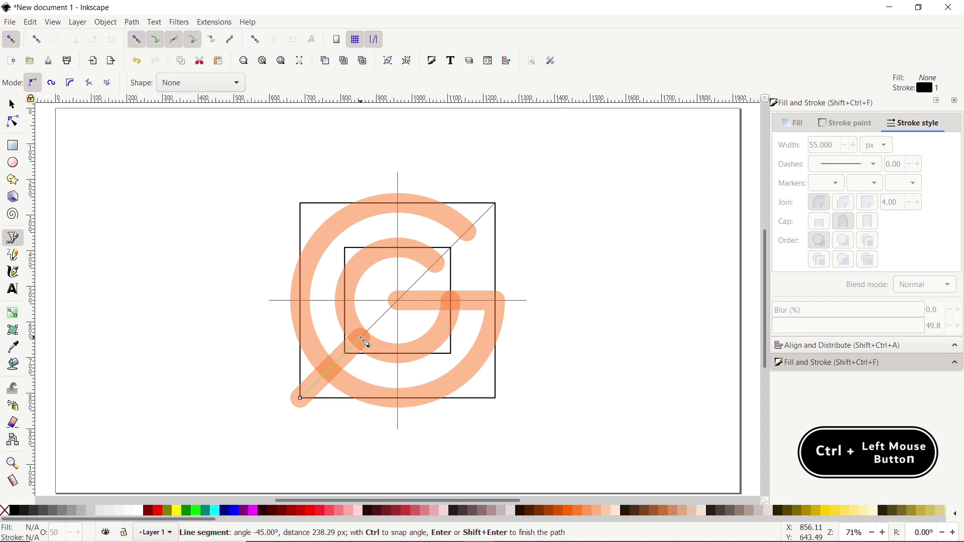
left_click(360, 456, "ctrl")
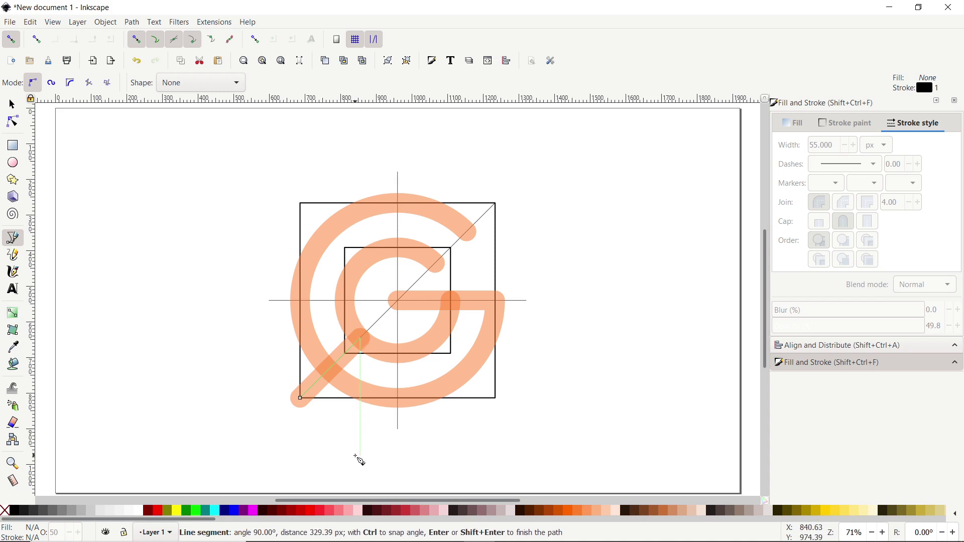
key("Return")
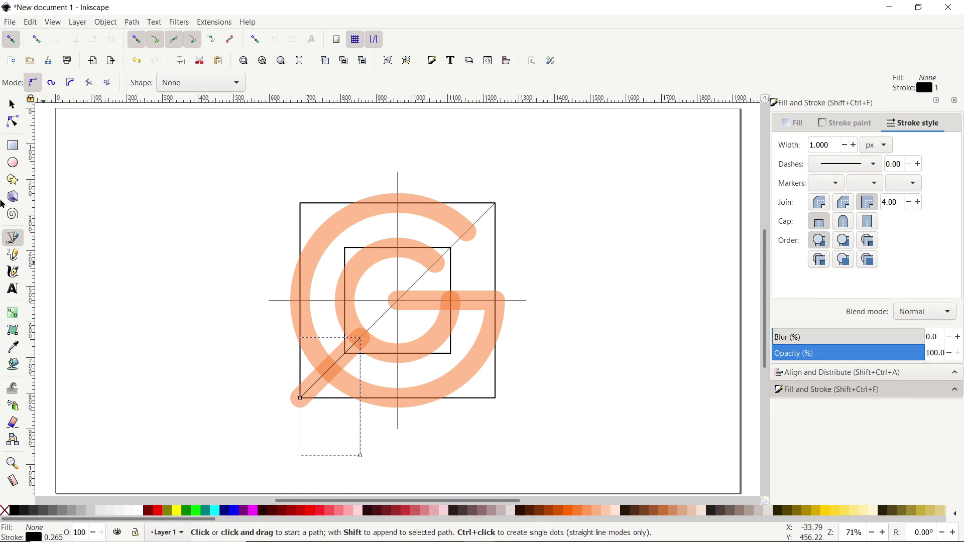
Cut the outer arc's path with the open three-node path and delete the cut-off arc segment beside the diagonal handle
left_click(12, 104)
left_click(457, 438, "shift")
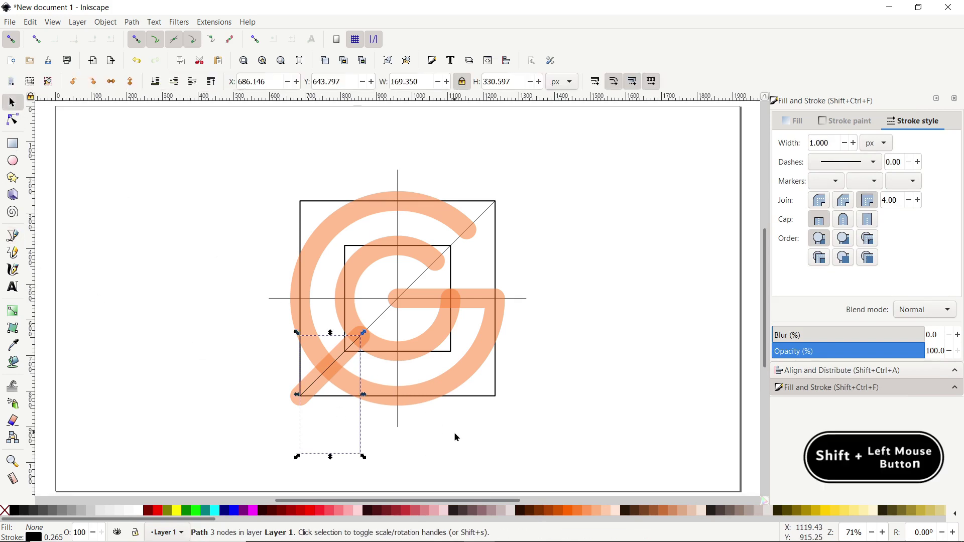
left_click(462, 374, "shift")
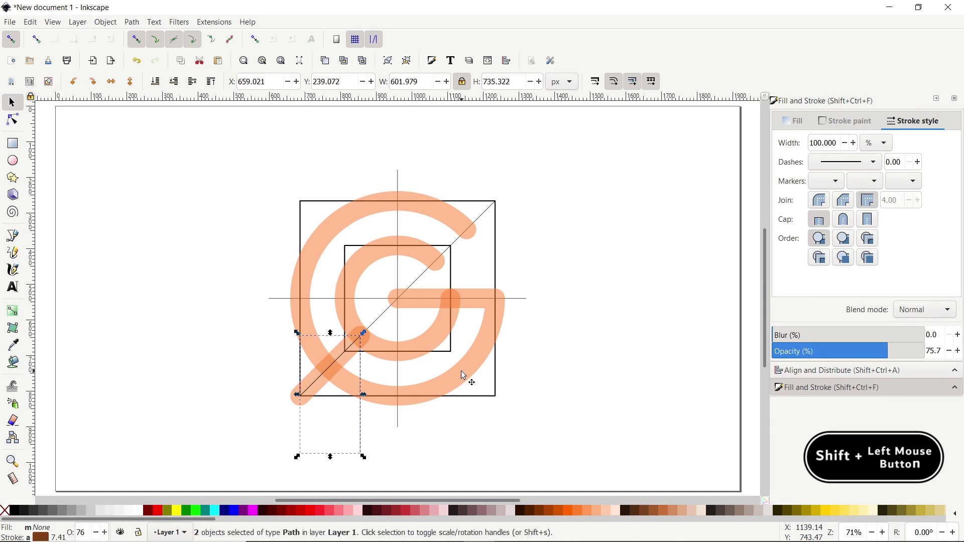
left_click(131, 22)
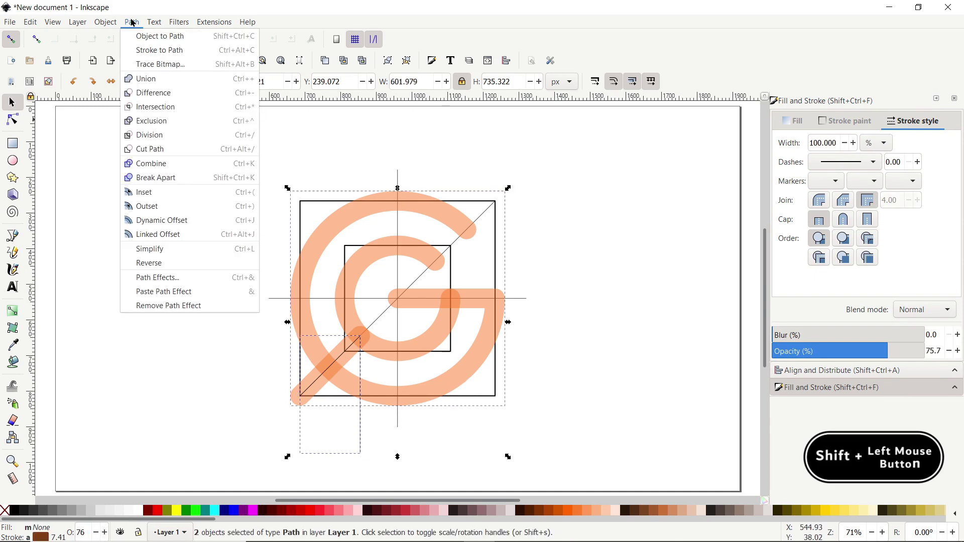
left_click(159, 148)
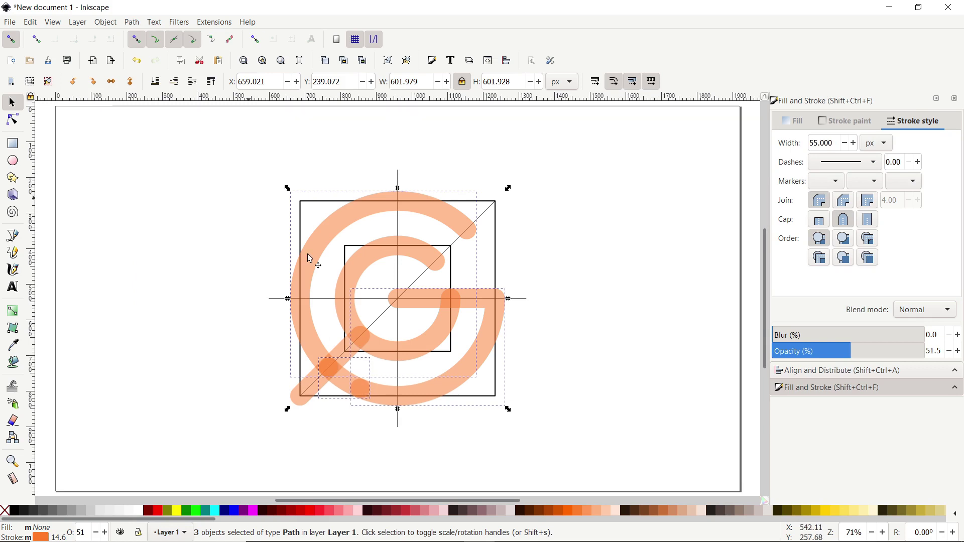
left_click_drag(310, 427, 380, 356)
key("Delete")
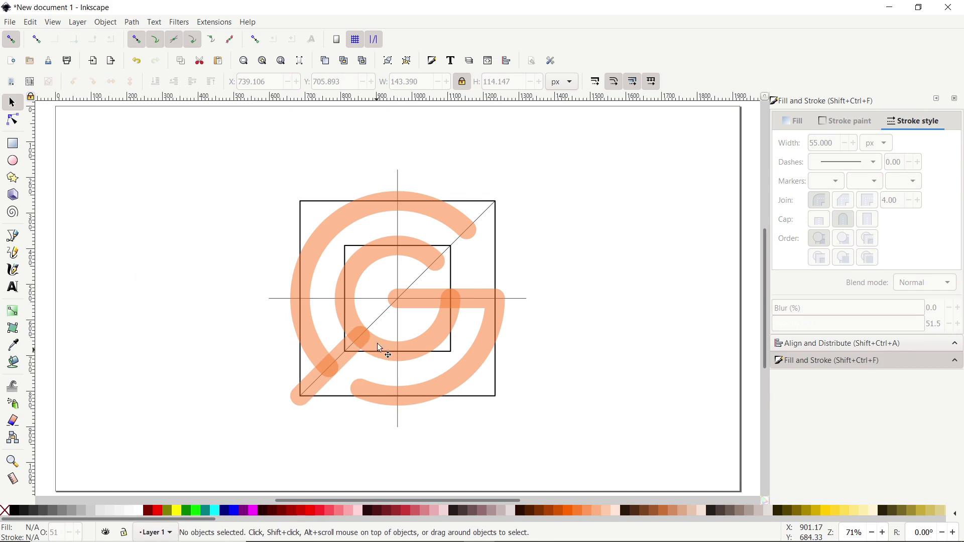
Delete all construction guides around the orange shapes: both squares, the diagonal and the cross's horizontal and vertical lines
left_click(500, 244)
key("Delete")
key("Tab")
key("Delete")
key("Delete")
left_click(486, 217)
key("Delete")
left_click(527, 299)
key("Delete")
left_click(397, 182)
key("Delete")
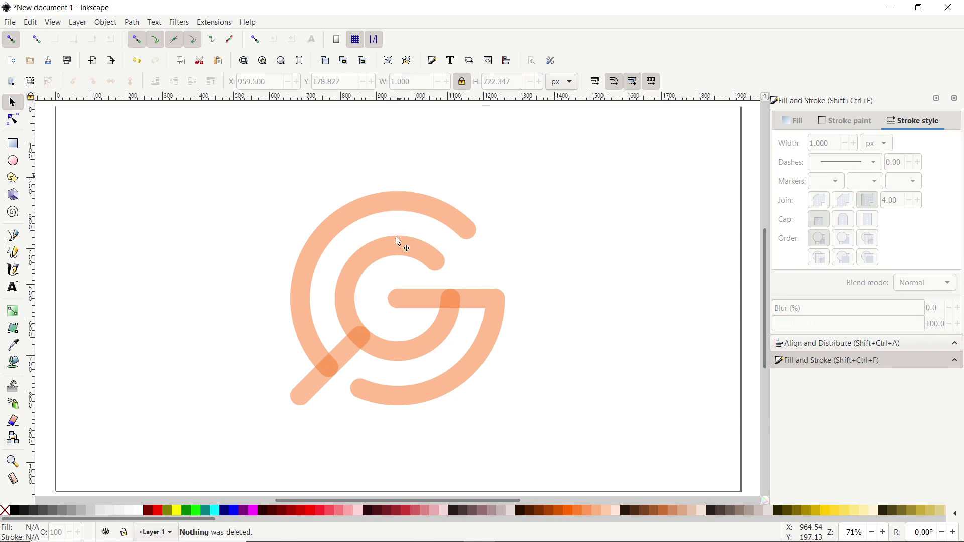
Convert the strokes of all four orange shapes to paths and unite them into a single shape
left_click_drag(589, 149, 238, 449)
left_click(132, 22)
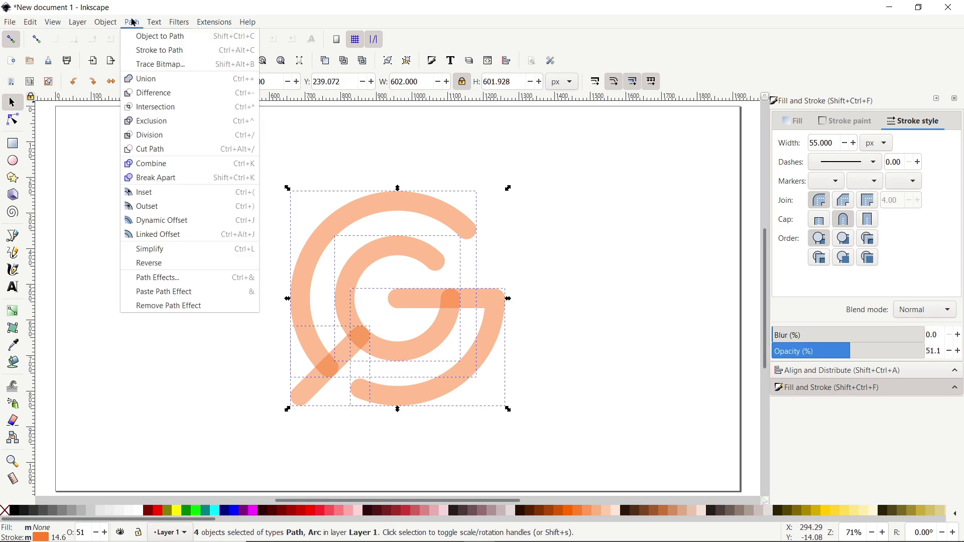
left_click(151, 50)
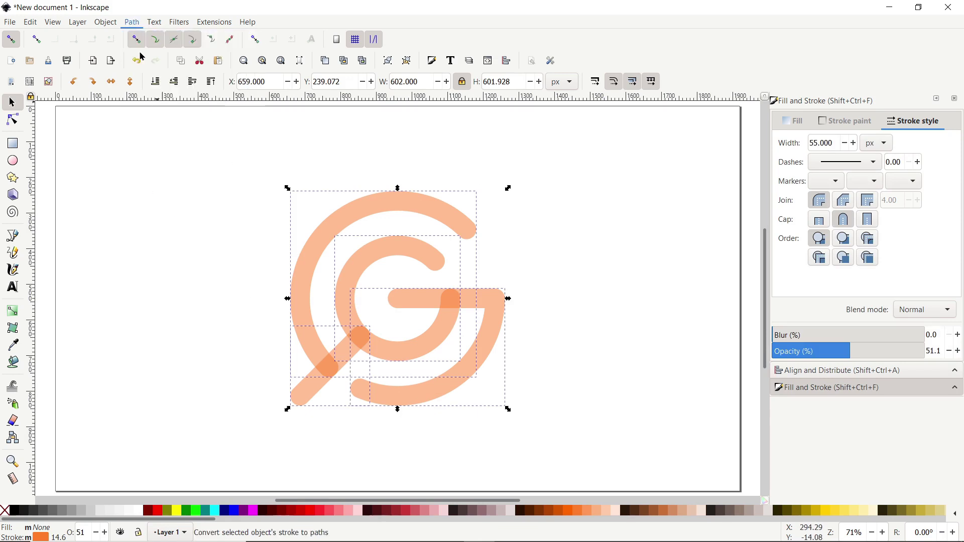
left_click(135, 22)
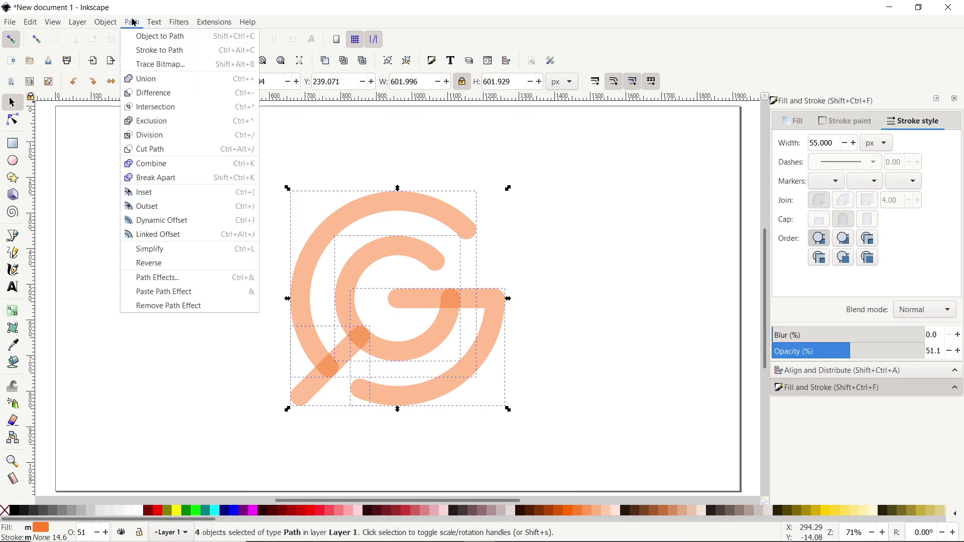
left_click(157, 81)
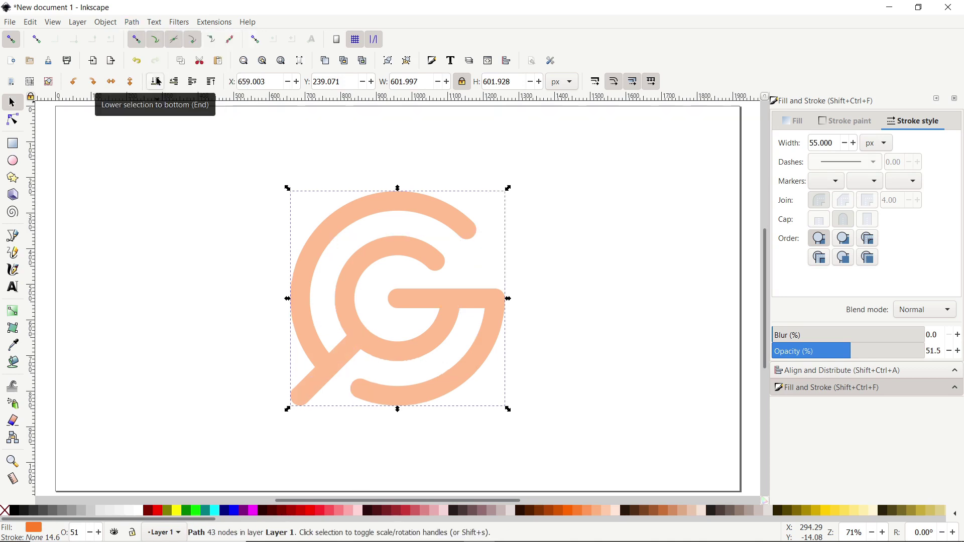
Move the G logo to the page's left side and scale it down proportionally to about 263 px wide
left_click_drag(436, 301, 251, 287)
left_click(251, 287, "ctrl")
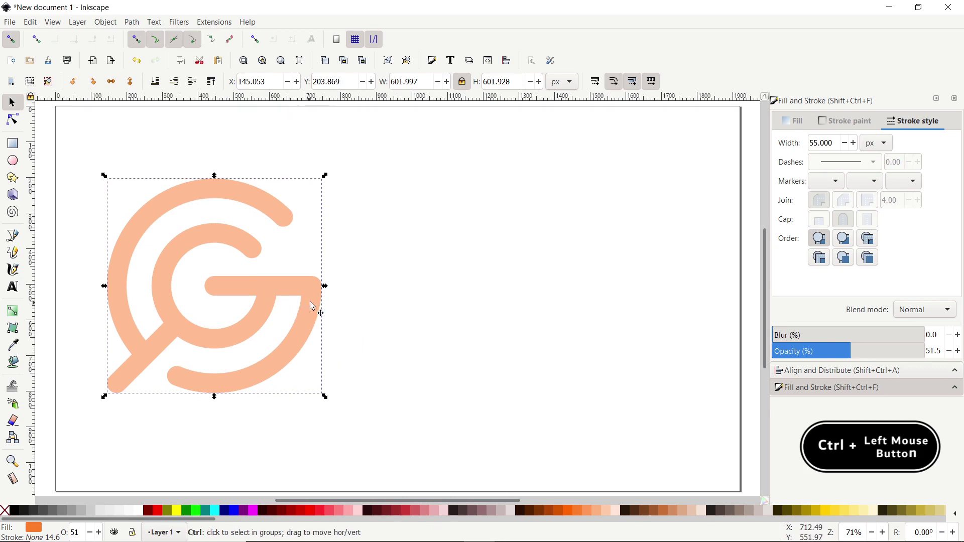
left_click_drag(327, 287, 220, 284)
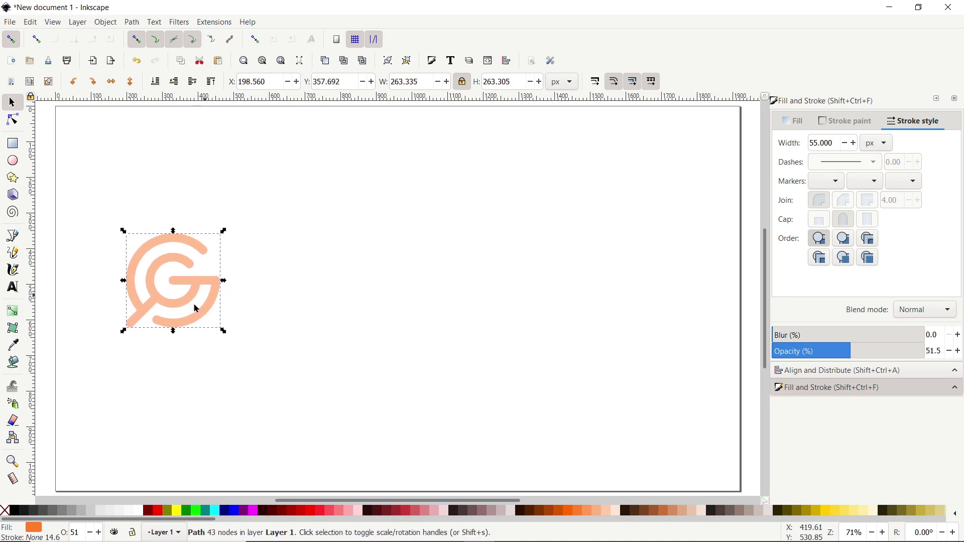
Add the text "GoFind" to the right of the logo mark
left_click(12, 288)
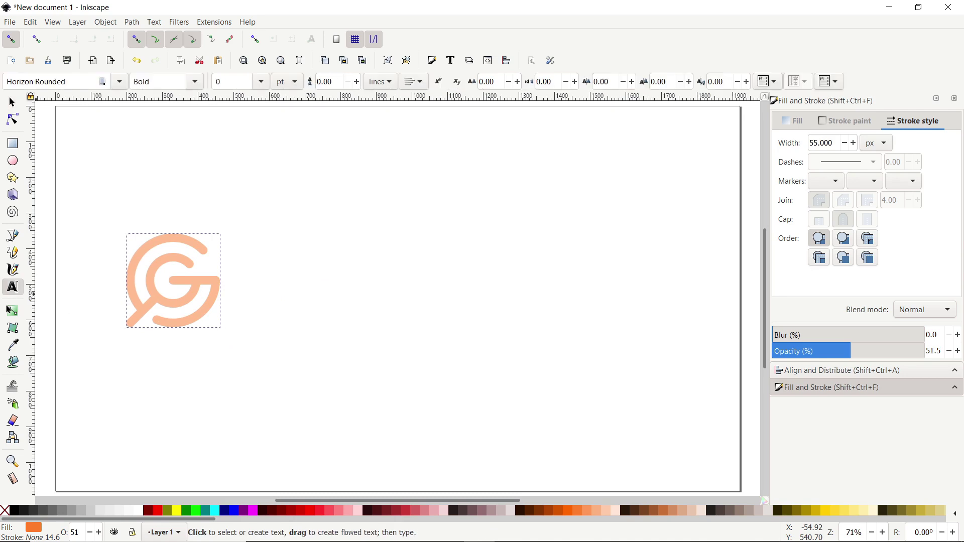
left_click(277, 279)
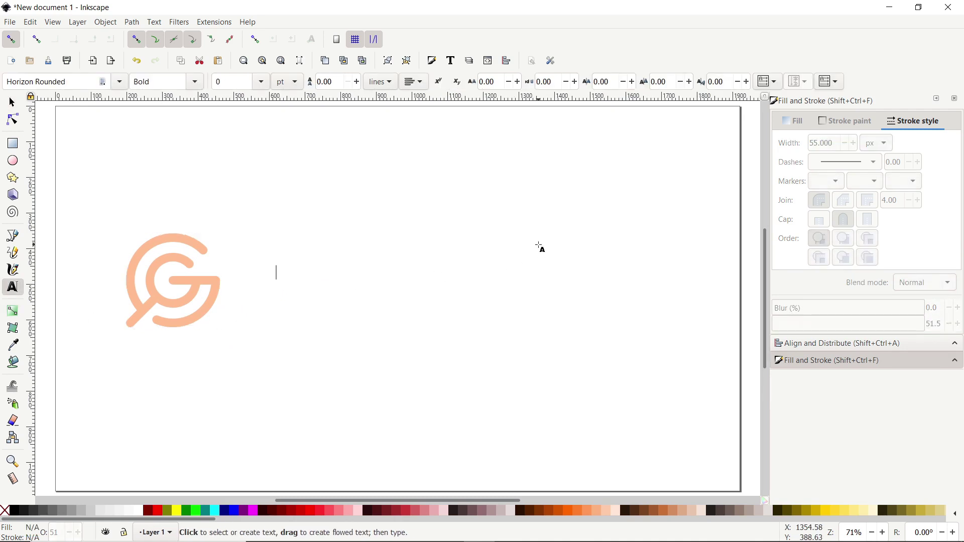
type("GoFind")
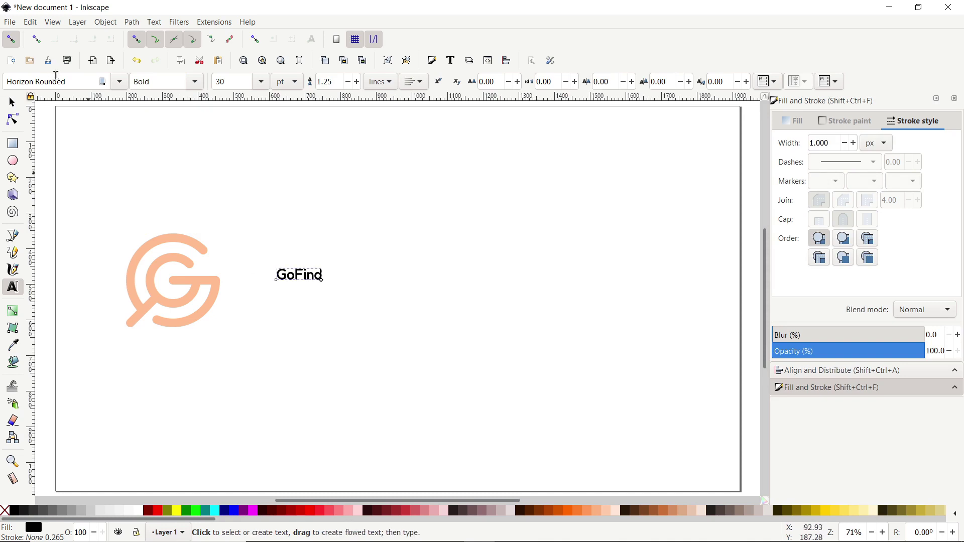
Change the GoFind text's font family to Polly and choose its font style
left_click_drag(72, 80, 1, 72)
type("polly")
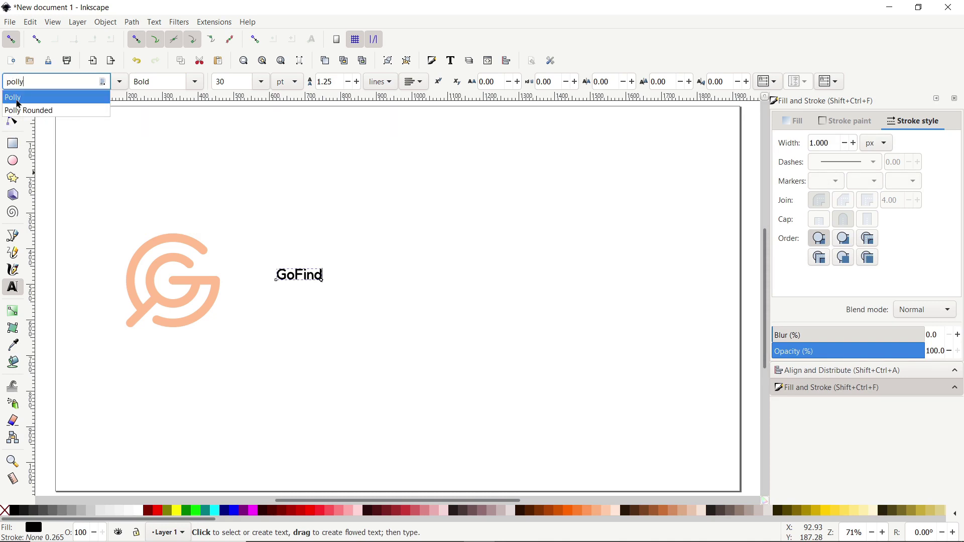
left_click(35, 100)
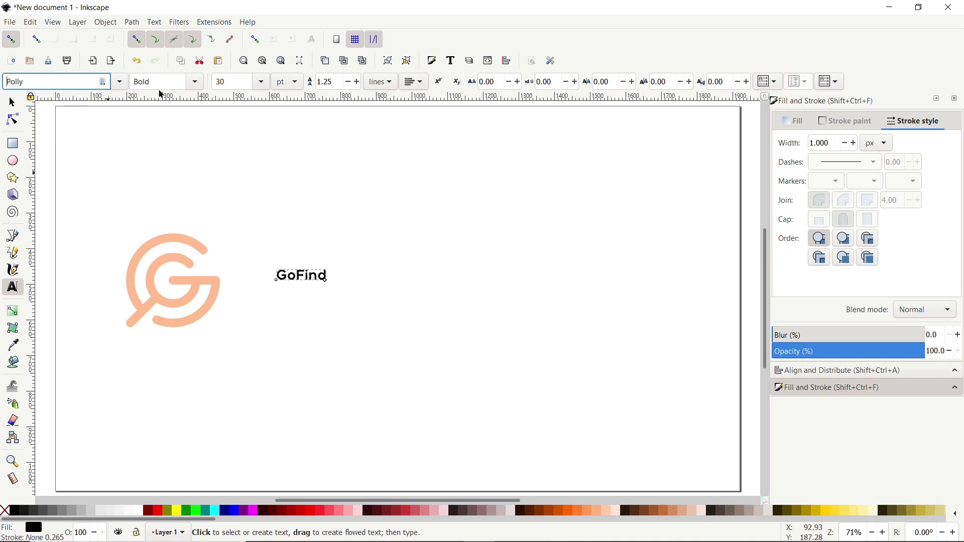
left_click(195, 81)
left_click(176, 149)
Enlarge the GoFind text proportionally from its lower-right corner and move the logo mark close to its left side
left_click(12, 102)
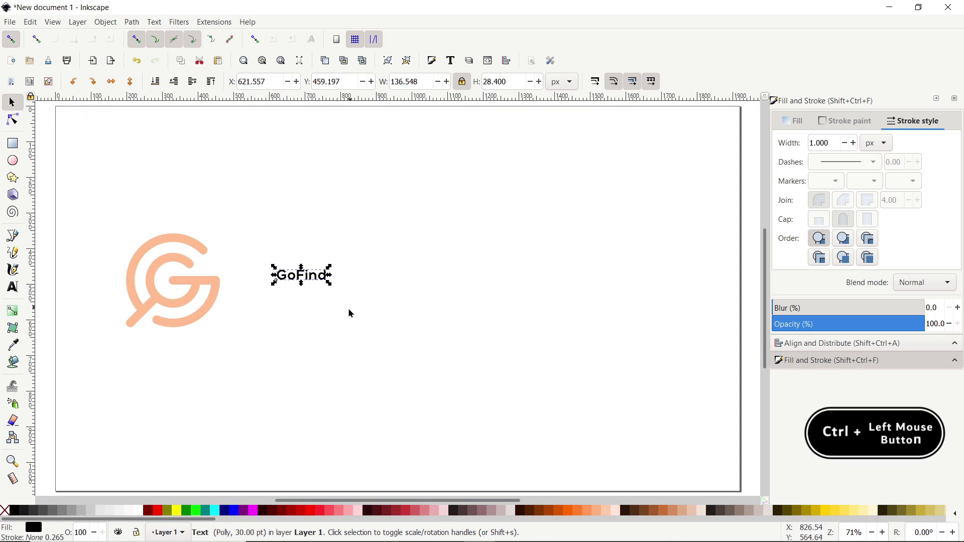
left_click_drag(330, 285, 551, 395)
left_click_drag(225, 311, 260, 325)
Centre the logo mark and text on the page's horizontal axis, and shift the mark about 18 px closer to the text
left_click_drag(90, 385, 566, 196)
left_click(810, 346)
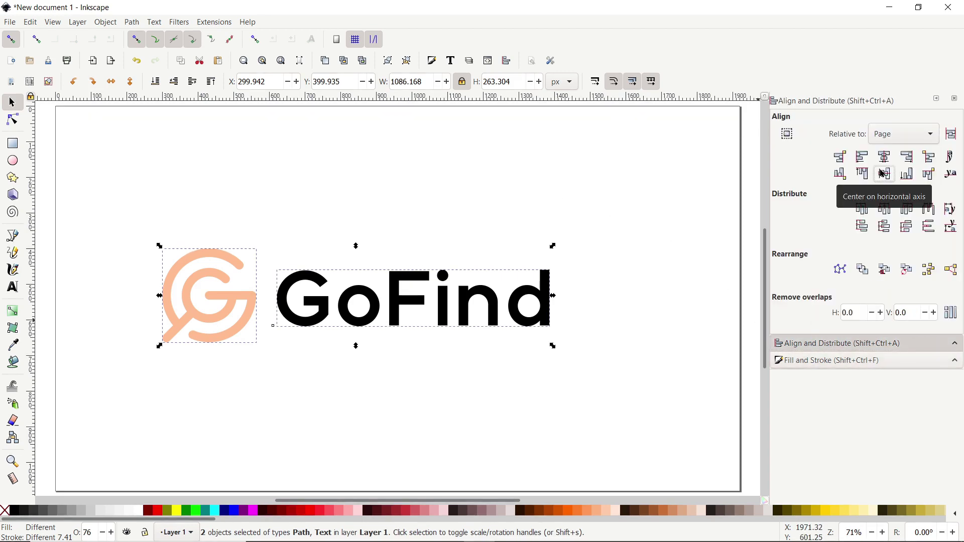
left_click(225, 322)
left_click_drag(225, 322, 231, 327)
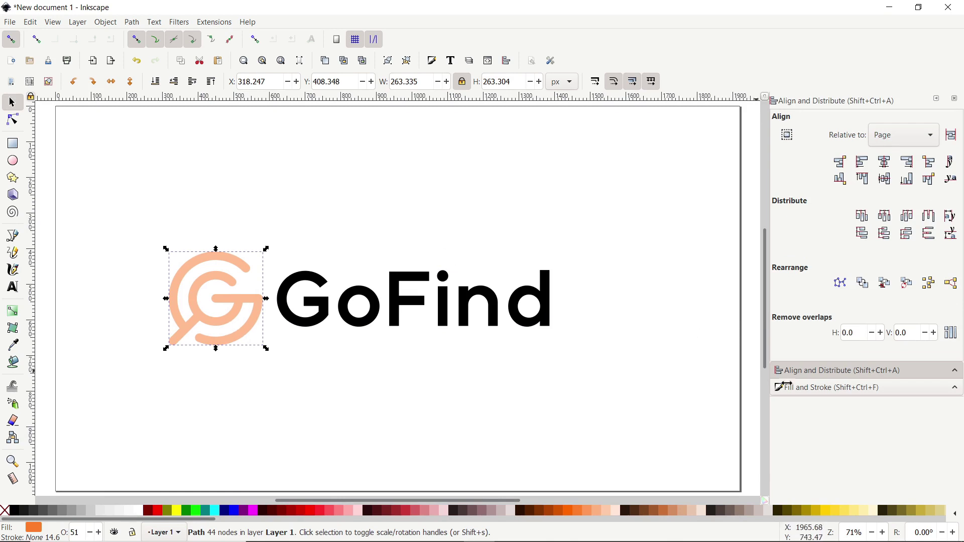
Increase the logo mark's opacity
left_click(804, 388)
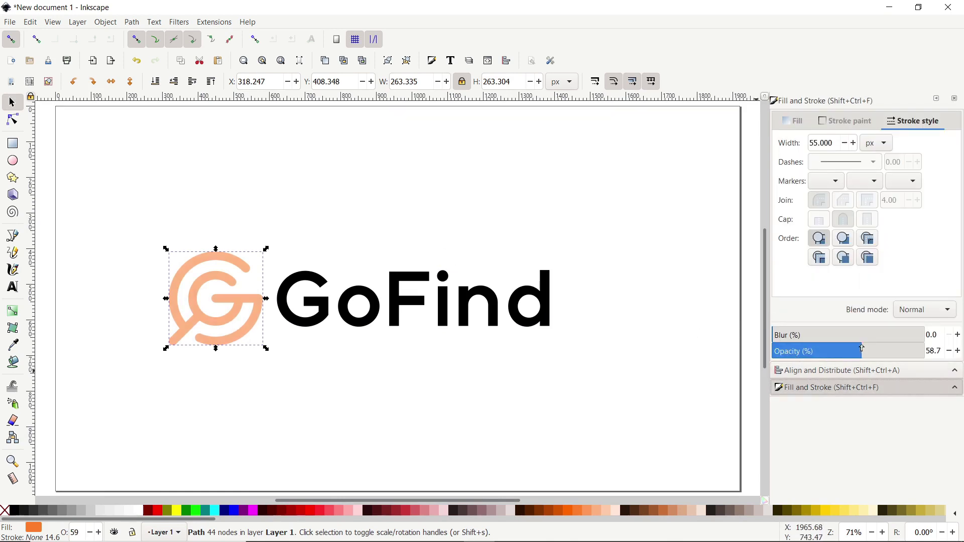